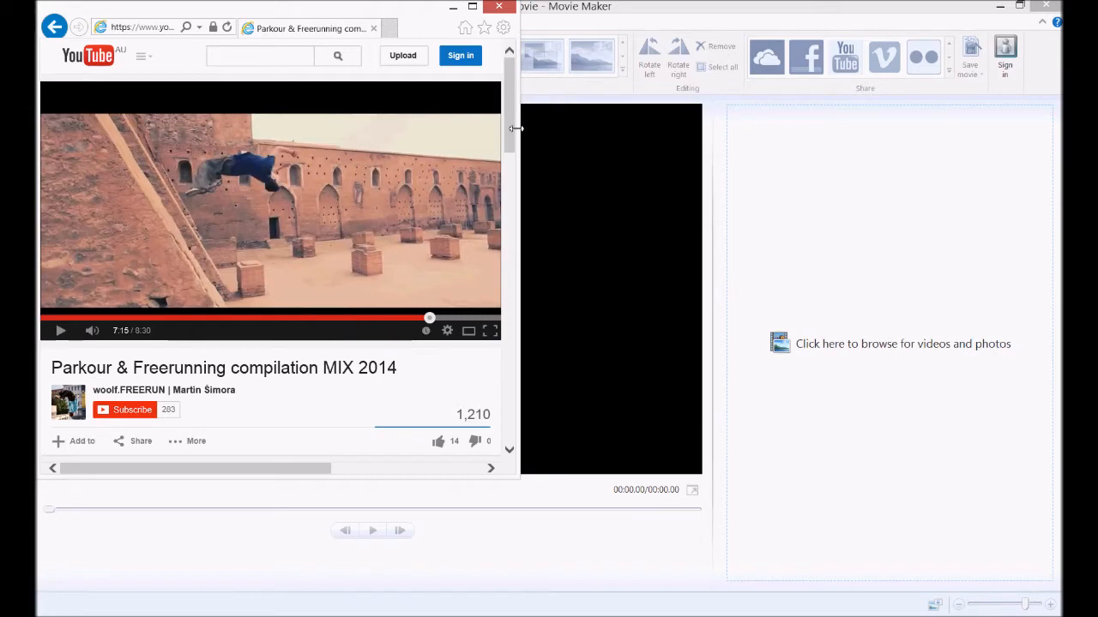
Check the licence and music credits in the parkour video's description, and minimise the browser to reveal the empty movie project.
drag(512, 117, 516, 307)
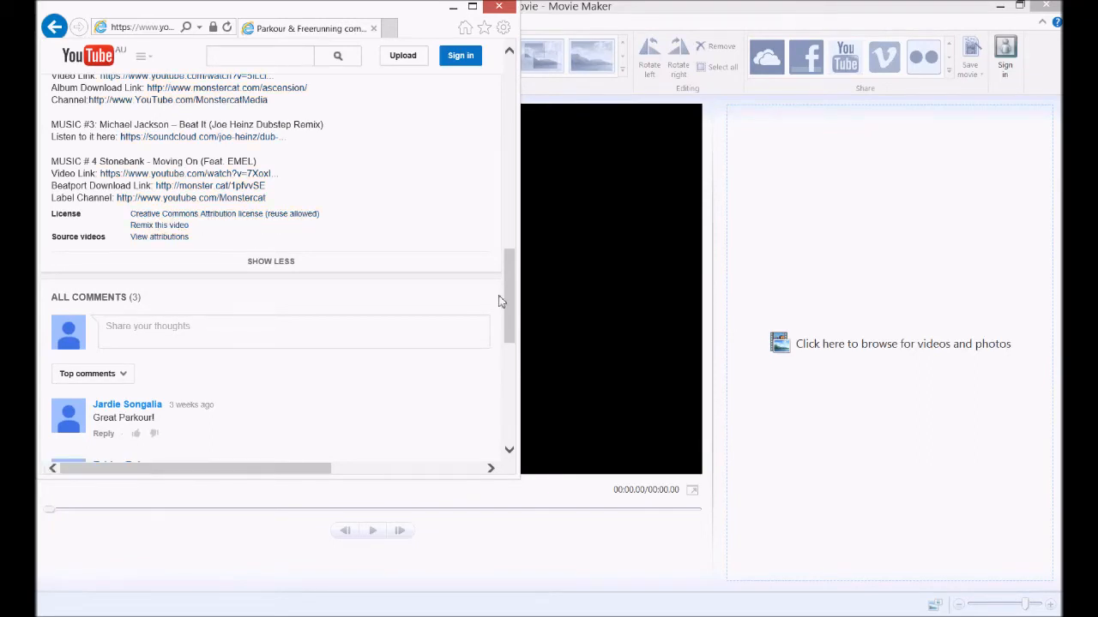
drag(515, 305, 512, 70)
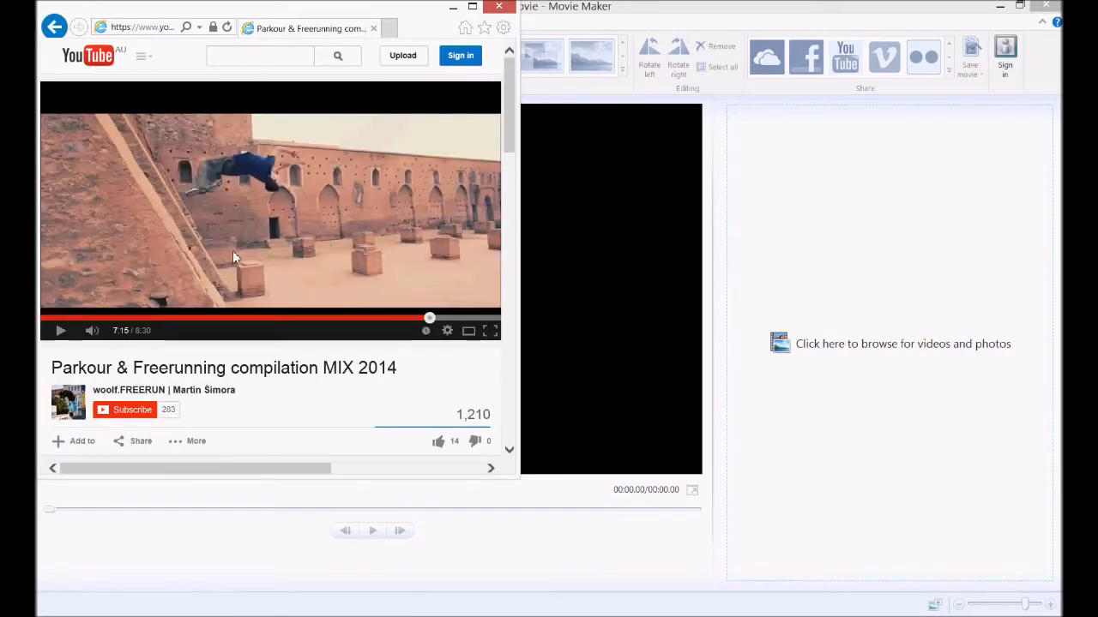
click(453, 6)
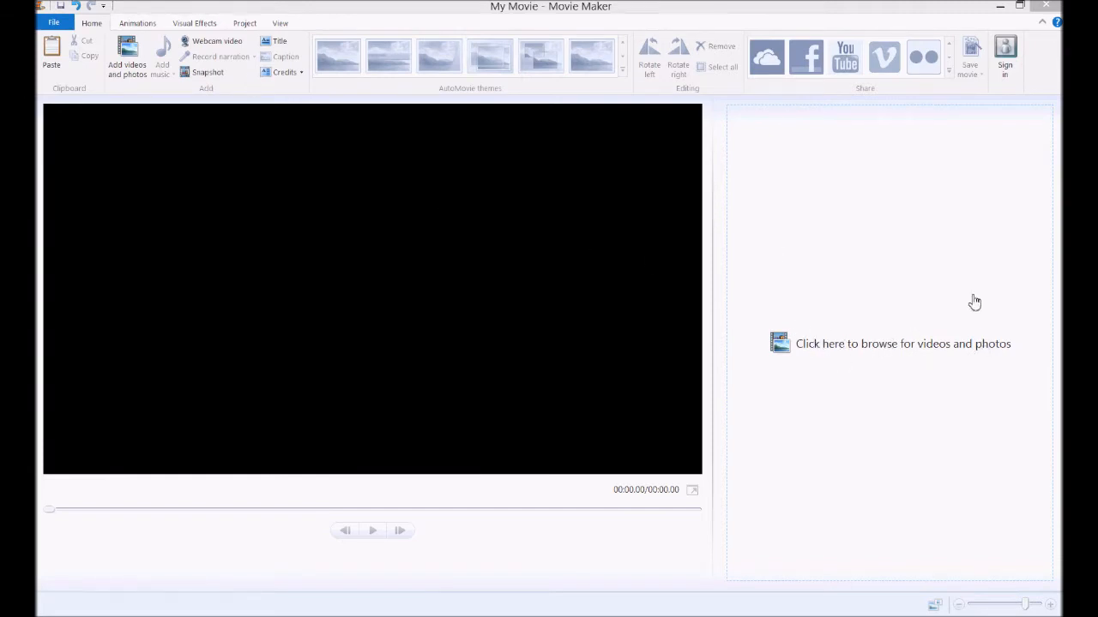
Add every video and image from the resourcesForTutes folder to the movie project, leaving out the MP3 music file.
mouse_move(1079, 120)
click(976, 172)
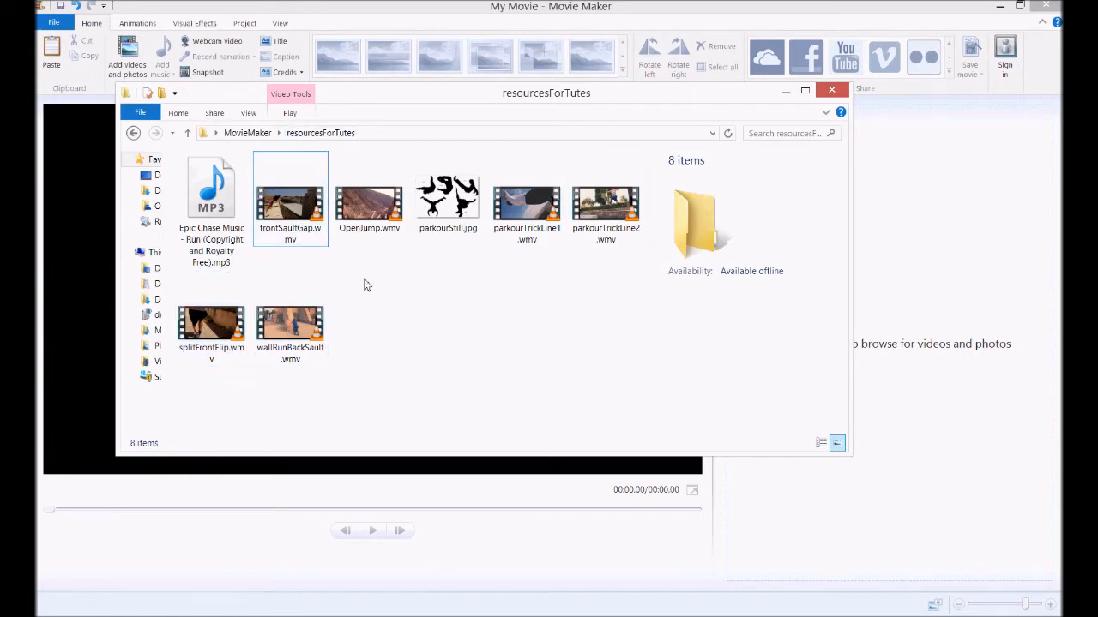
key(ctrl+a)
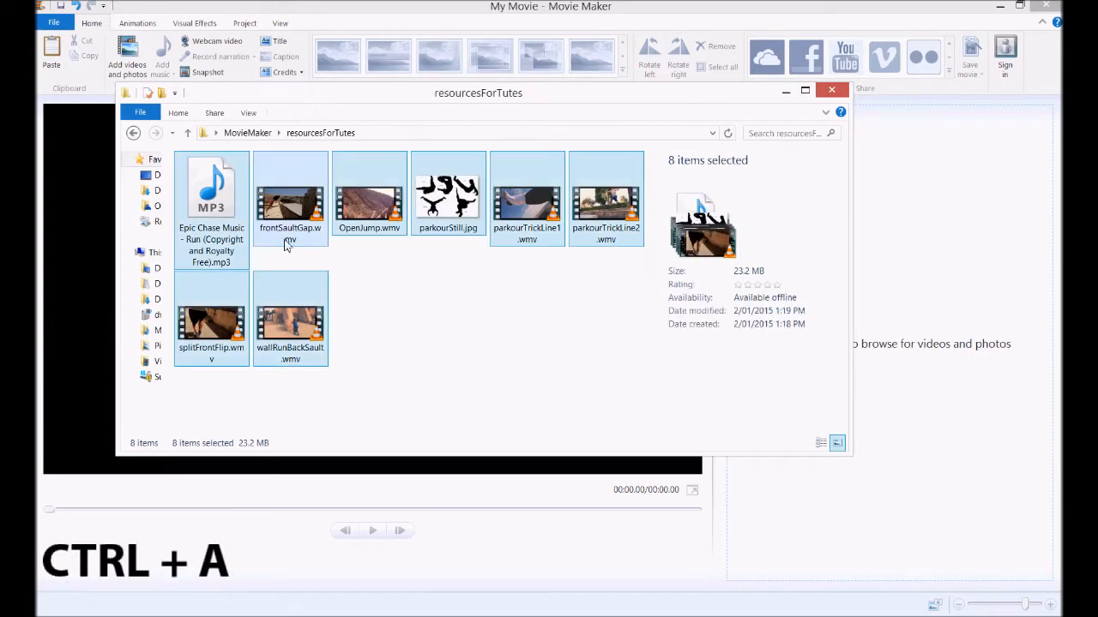
ctrl+click(212, 205)
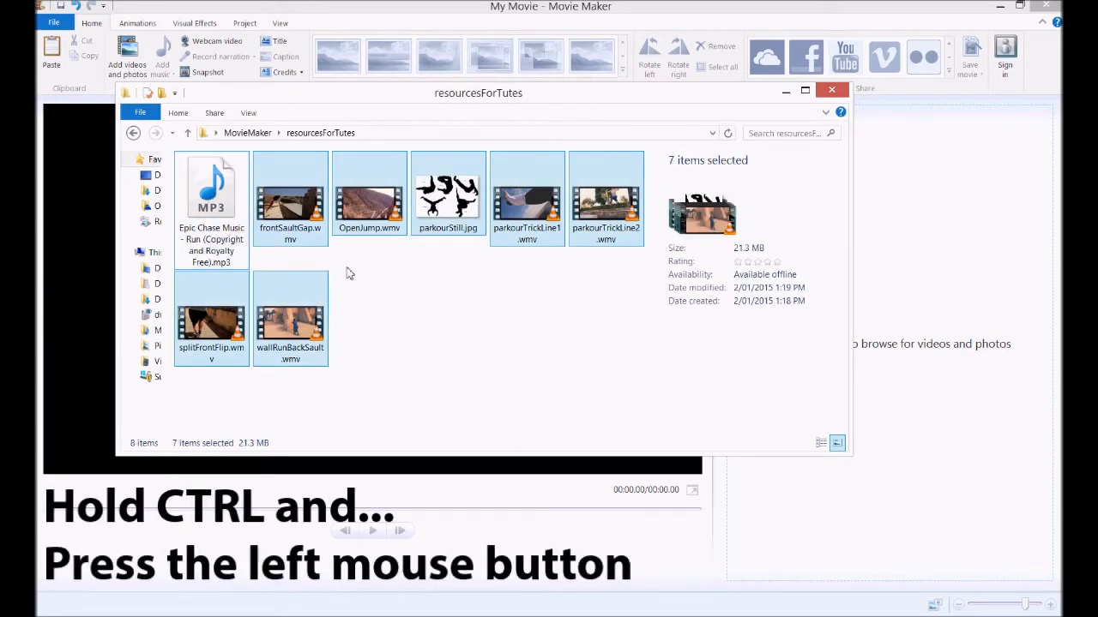
drag(289, 202, 909, 249)
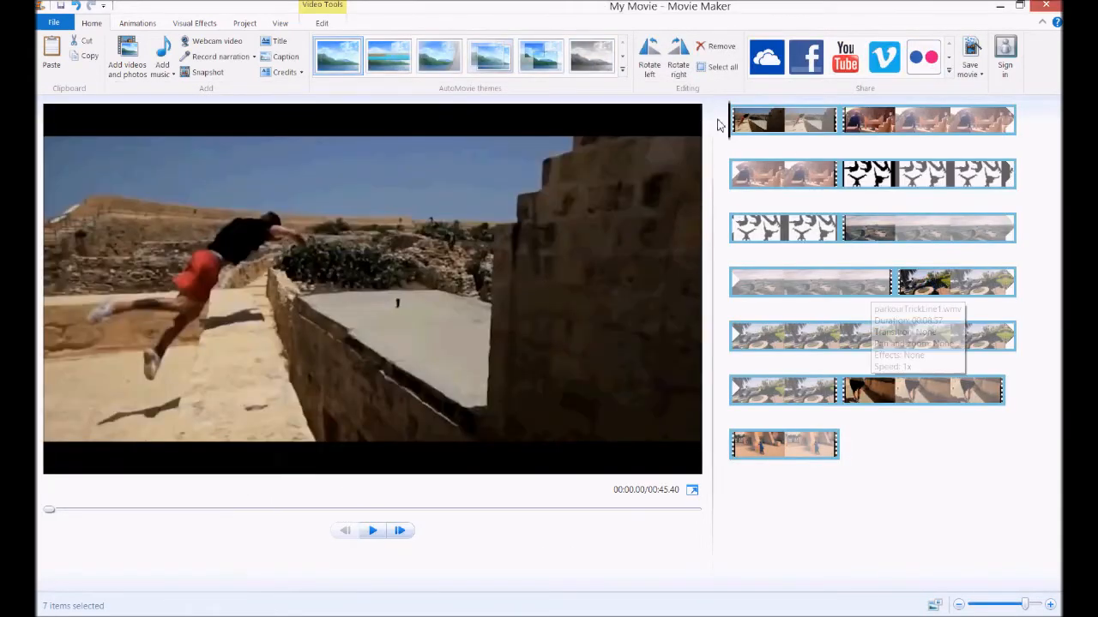
Examine the imported clips in the storyboard one by one, comparing how their durations are laid out.
click(863, 447)
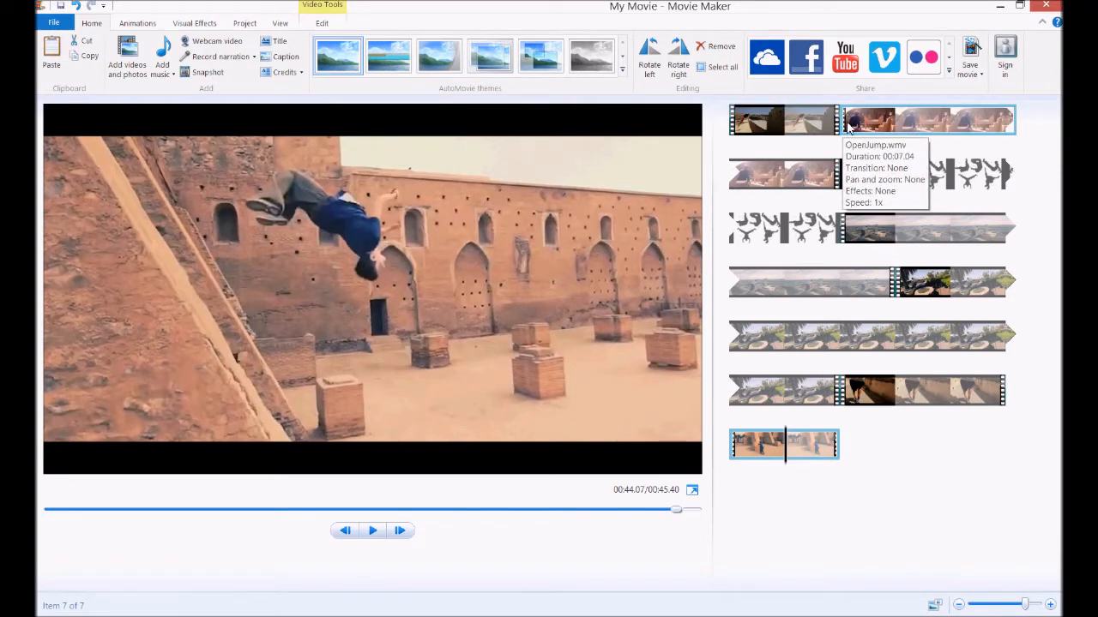
click(828, 128)
click(801, 170)
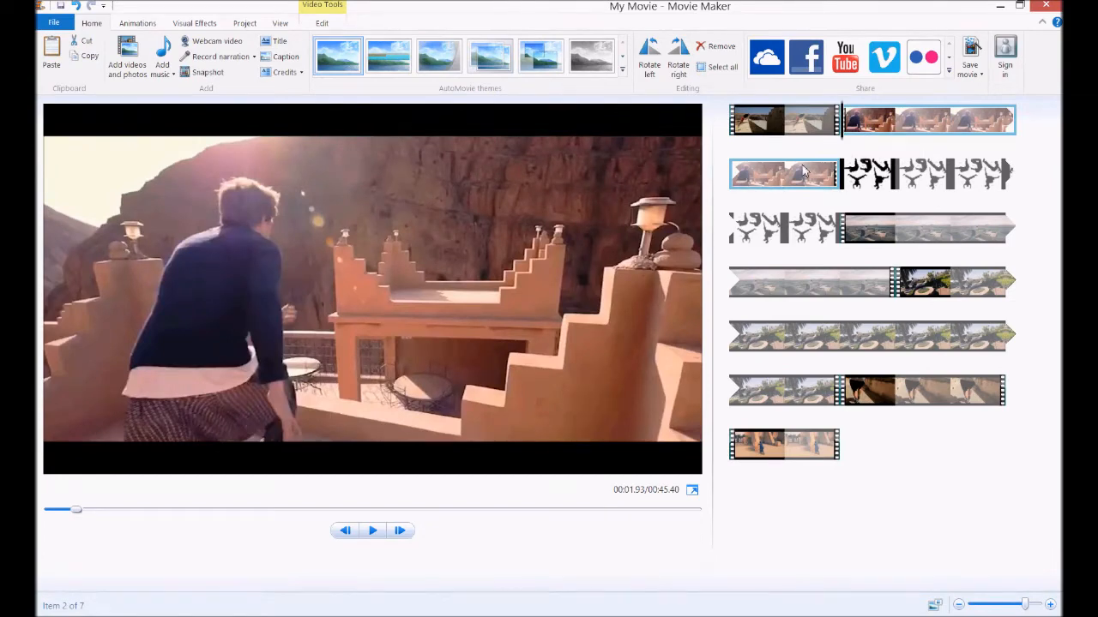
click(900, 182)
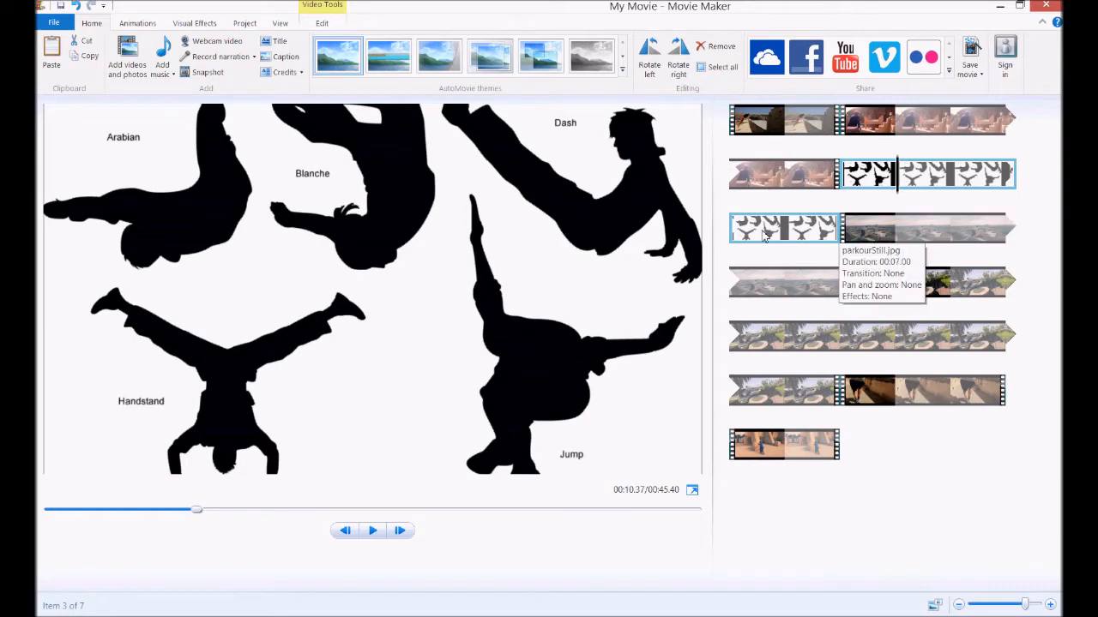
click(895, 233)
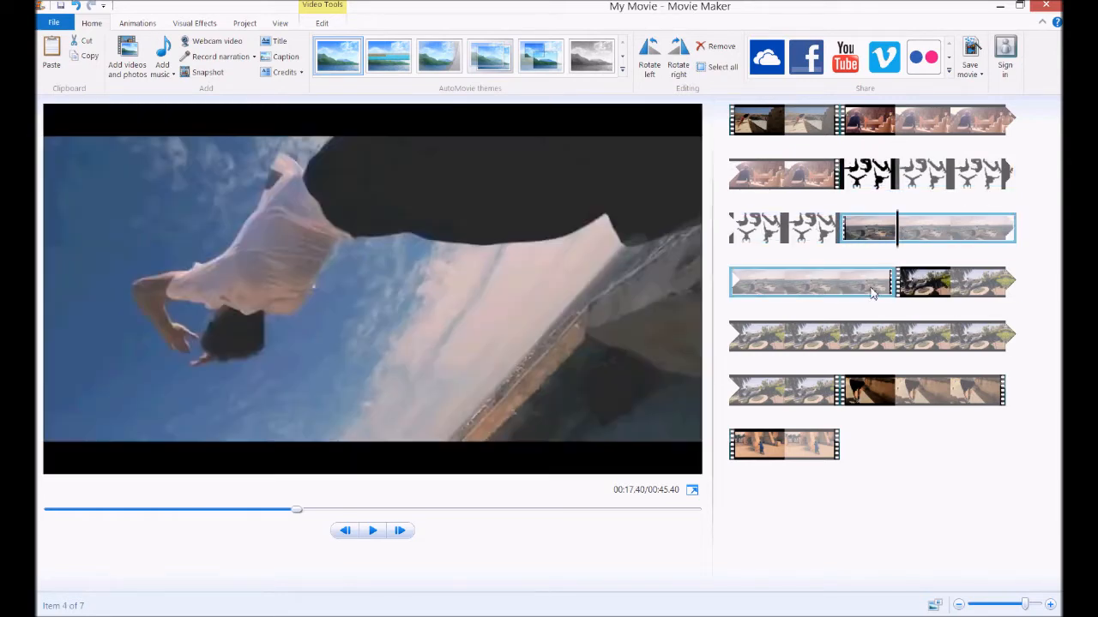
click(928, 292)
click(866, 390)
click(785, 444)
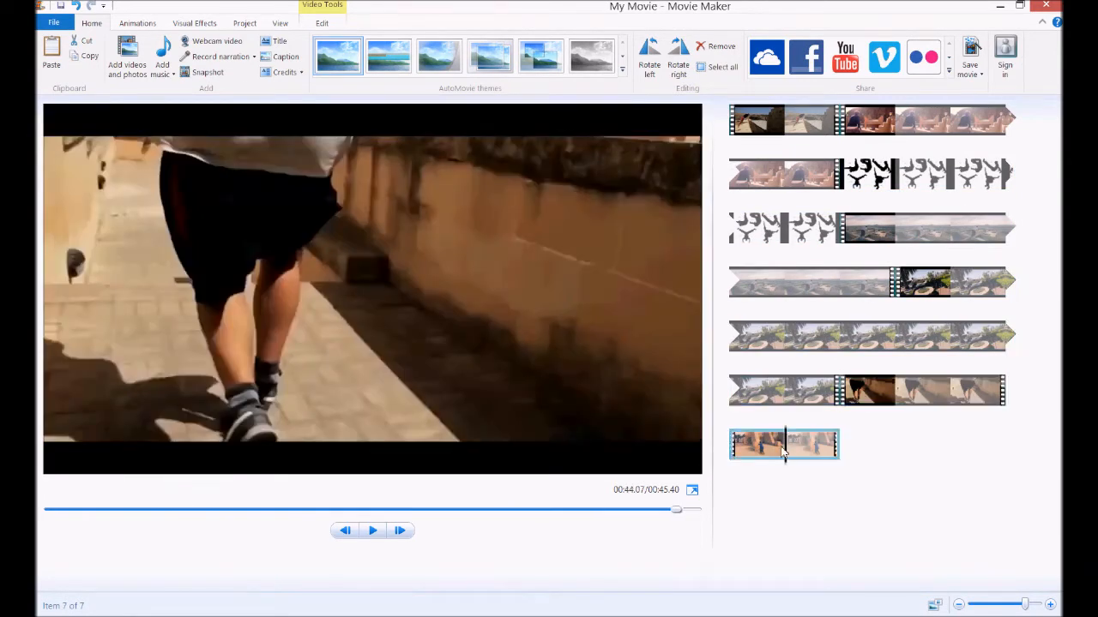
click(882, 384)
click(813, 390)
click(858, 340)
click(819, 277)
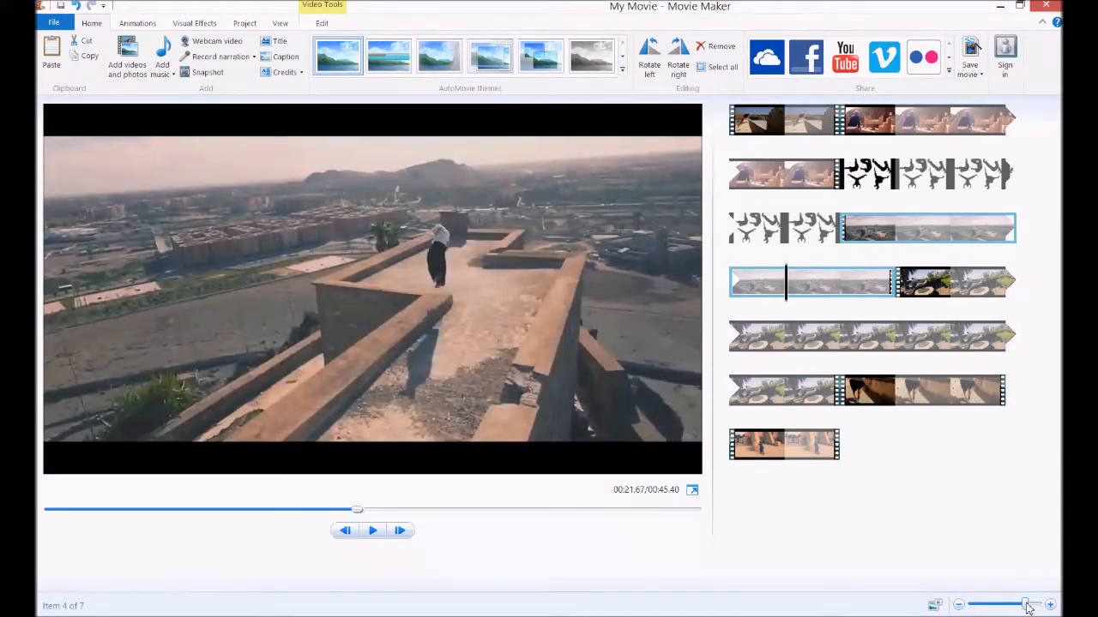
Reduce the storyboard time scale to its minimum so each clip takes one thumbnail, and preview the individual clips.
drag(1027, 607, 980, 609)
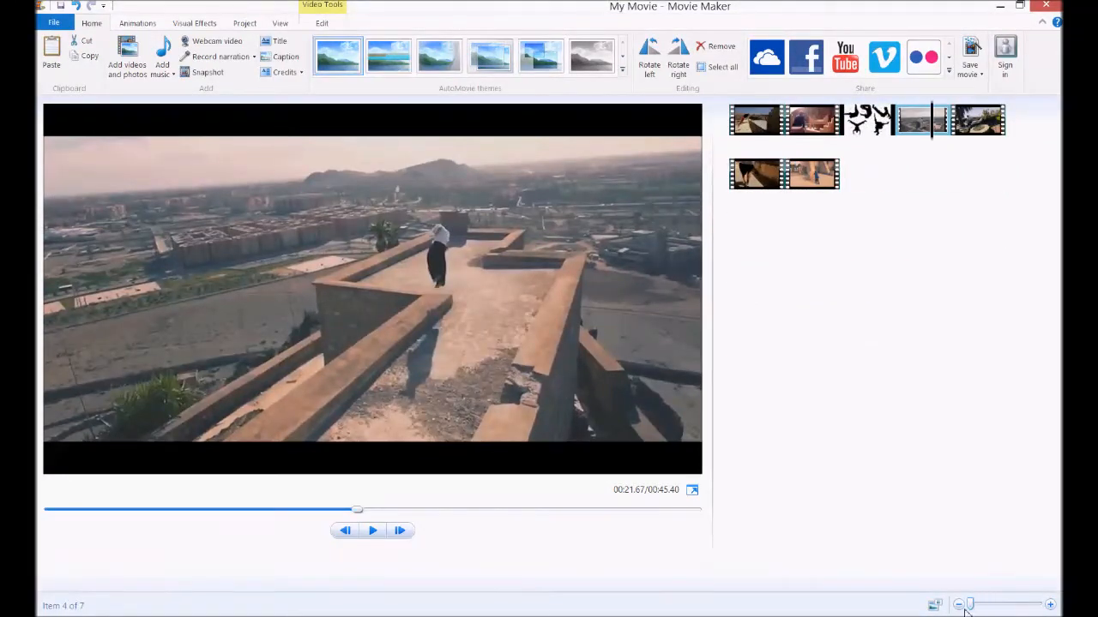
click(787, 125)
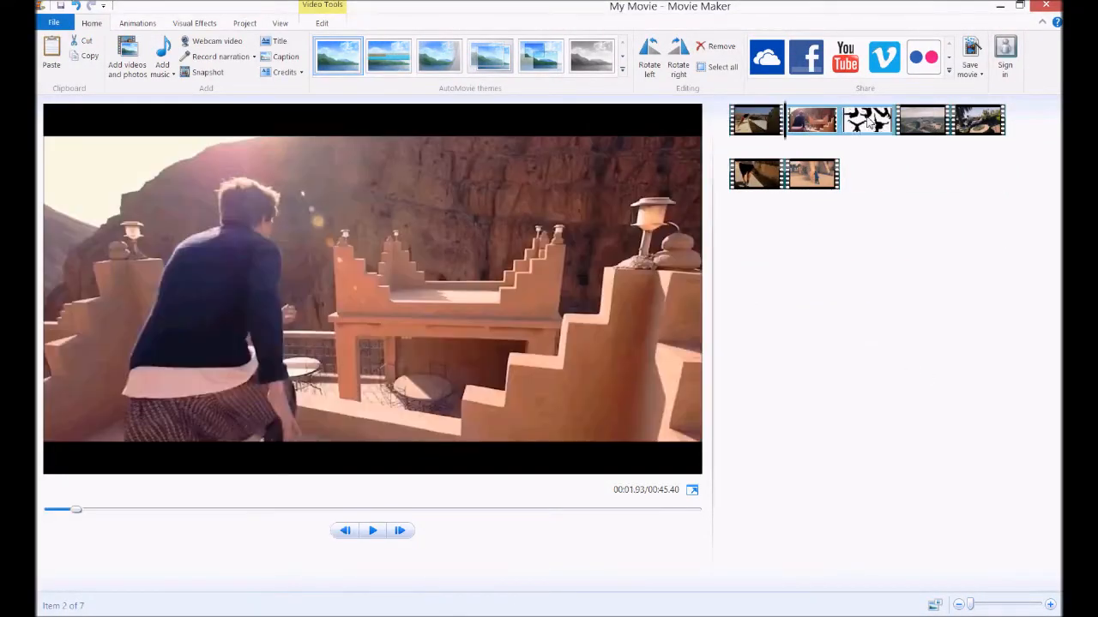
click(872, 122)
click(933, 122)
click(973, 124)
click(802, 171)
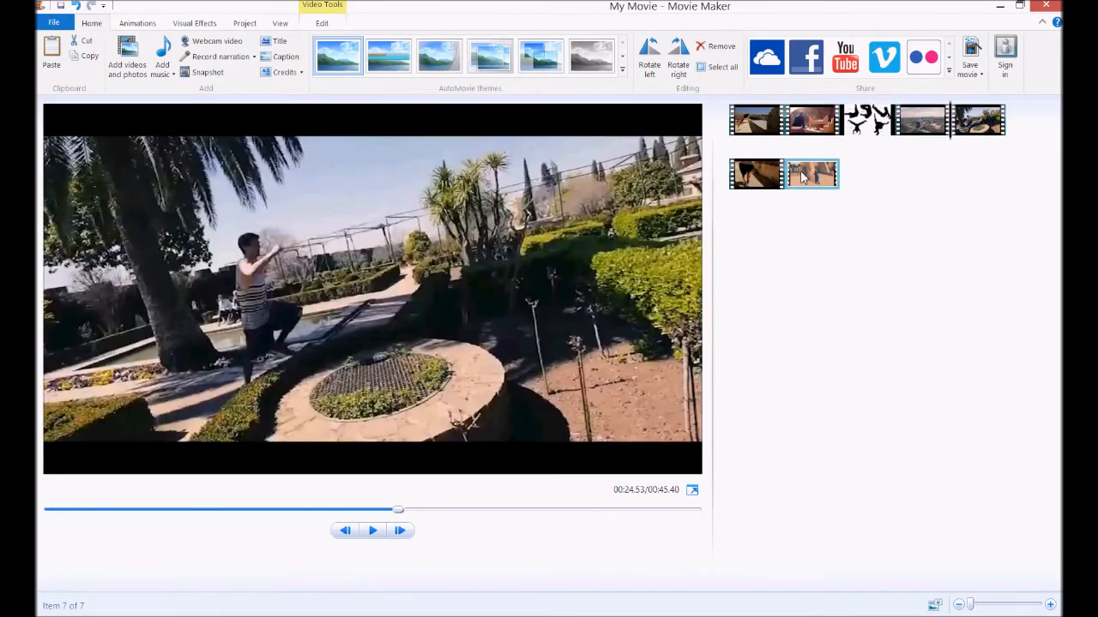
click(762, 176)
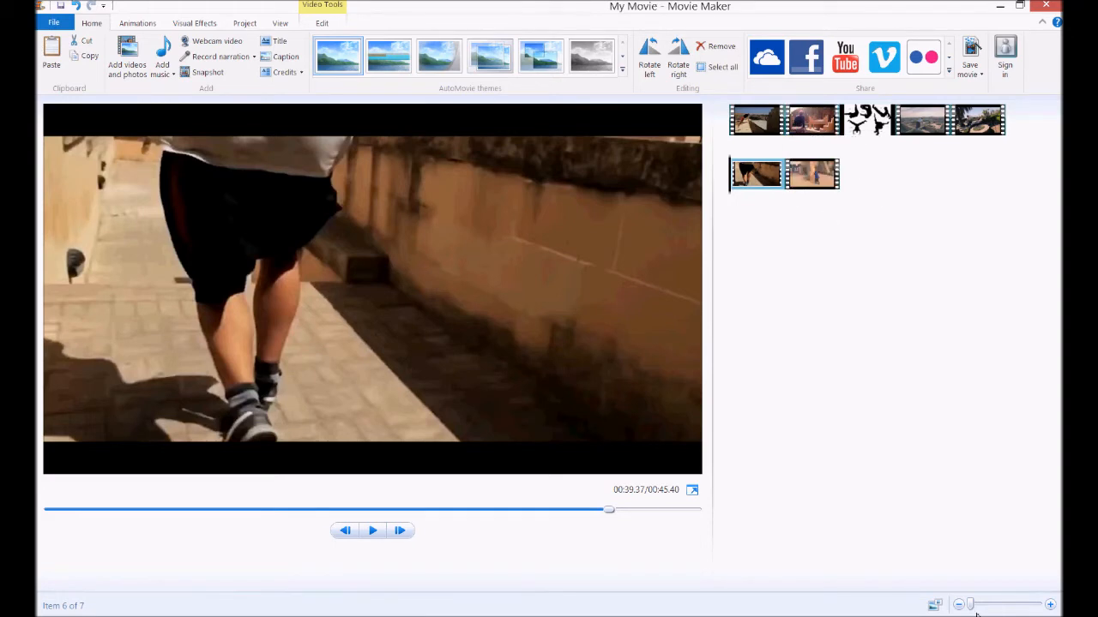
drag(984, 607, 958, 609)
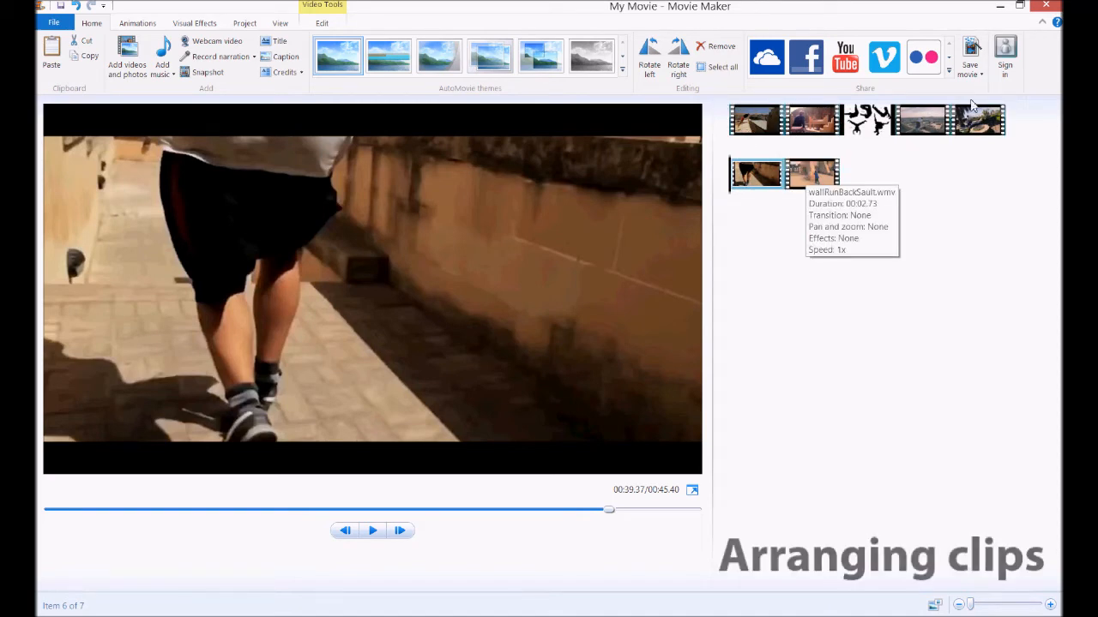
Move parkourStill.jpg to the start of the movie and place OpenJump.wmv directly after it, ahead of frontSaultGap.wmv.
click(867, 124)
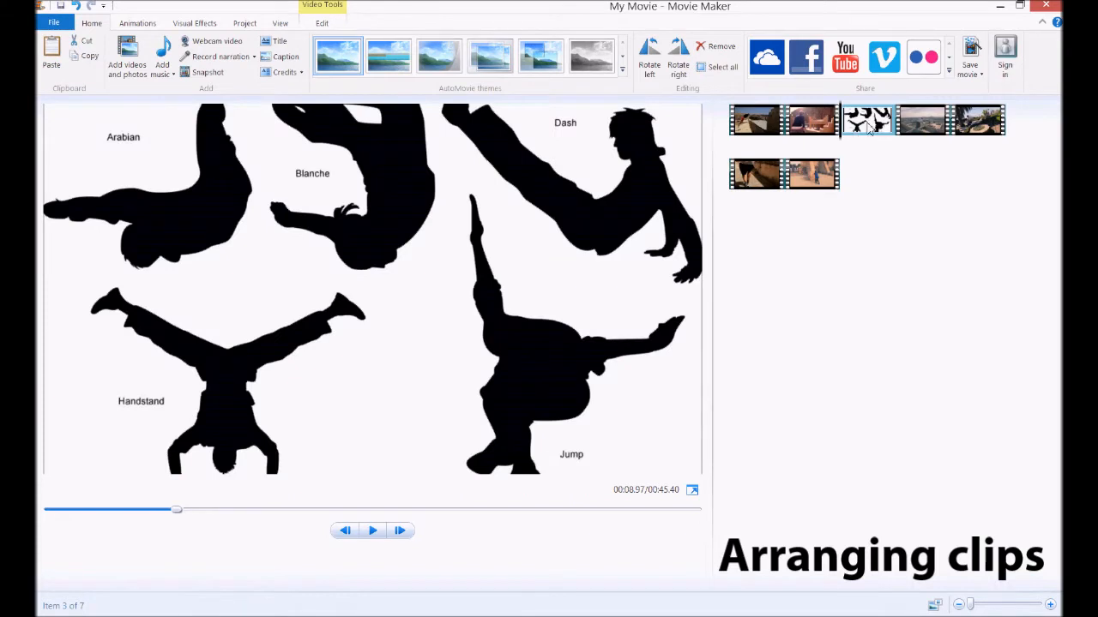
drag(881, 130, 734, 131)
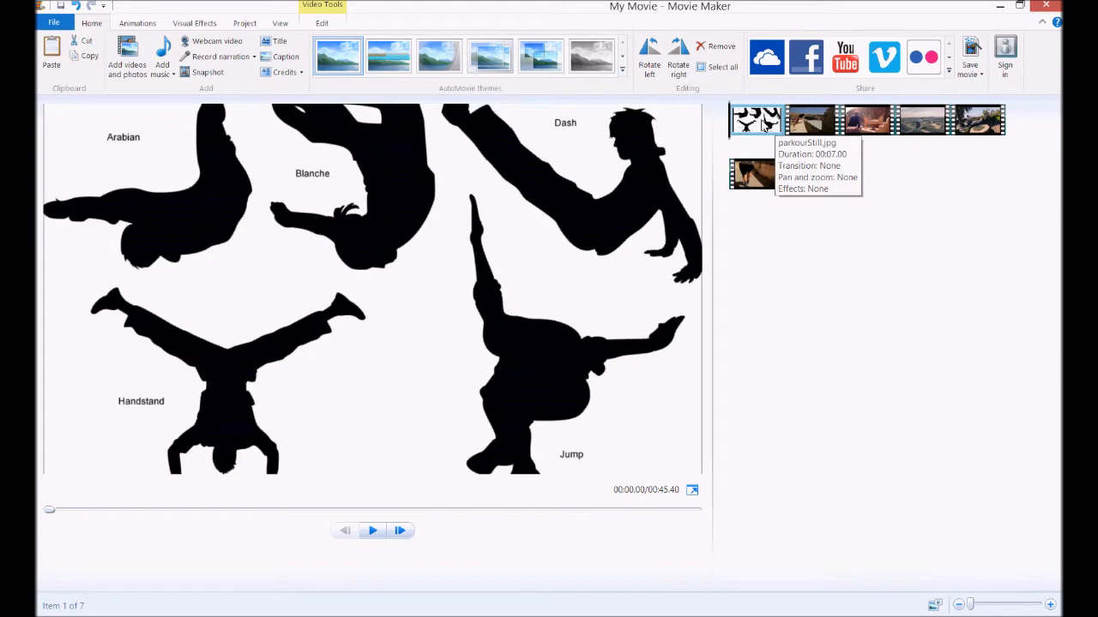
drag(868, 121, 806, 129)
click(876, 124)
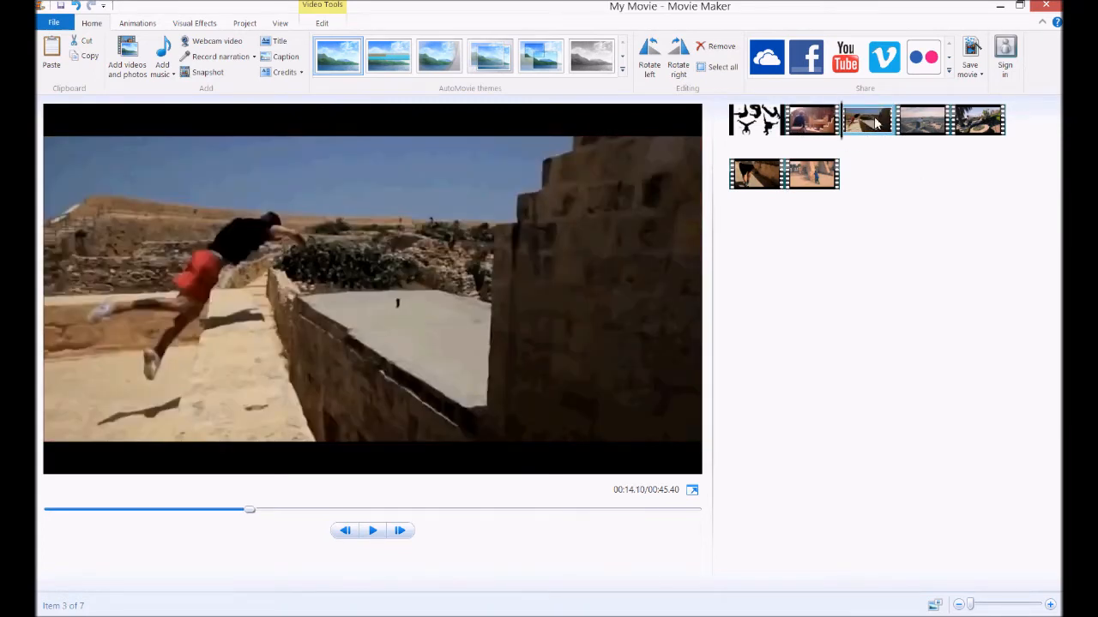
Move splitFrontFlip.wmv ahead of parkourTrickLine2.wmv, directly after parkourTrickLine1.wmv.
click(924, 127)
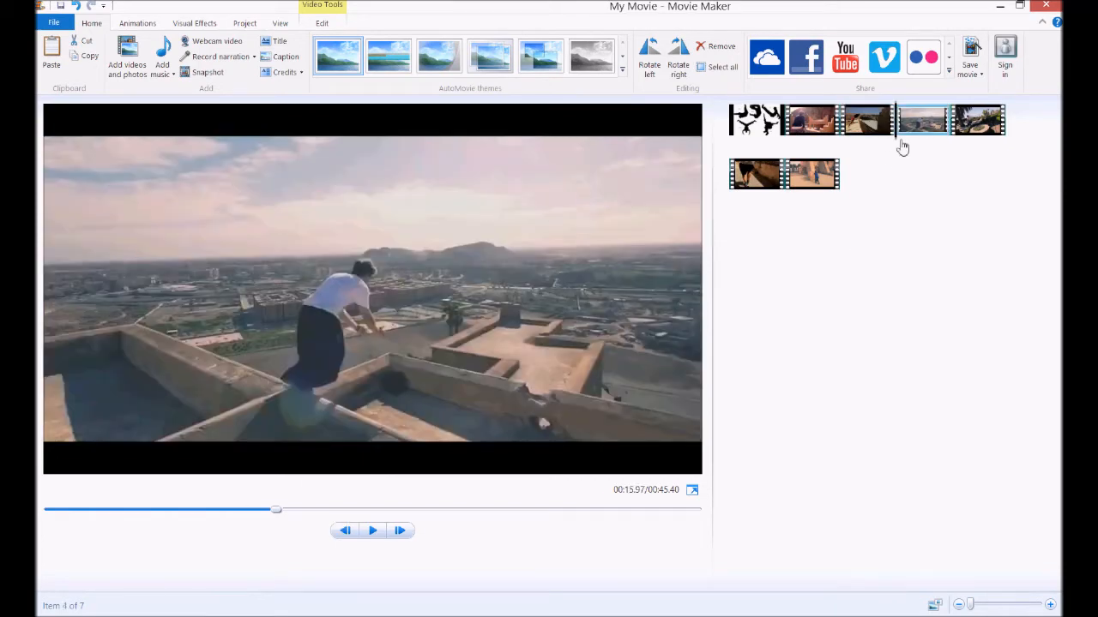
drag(897, 144, 955, 134)
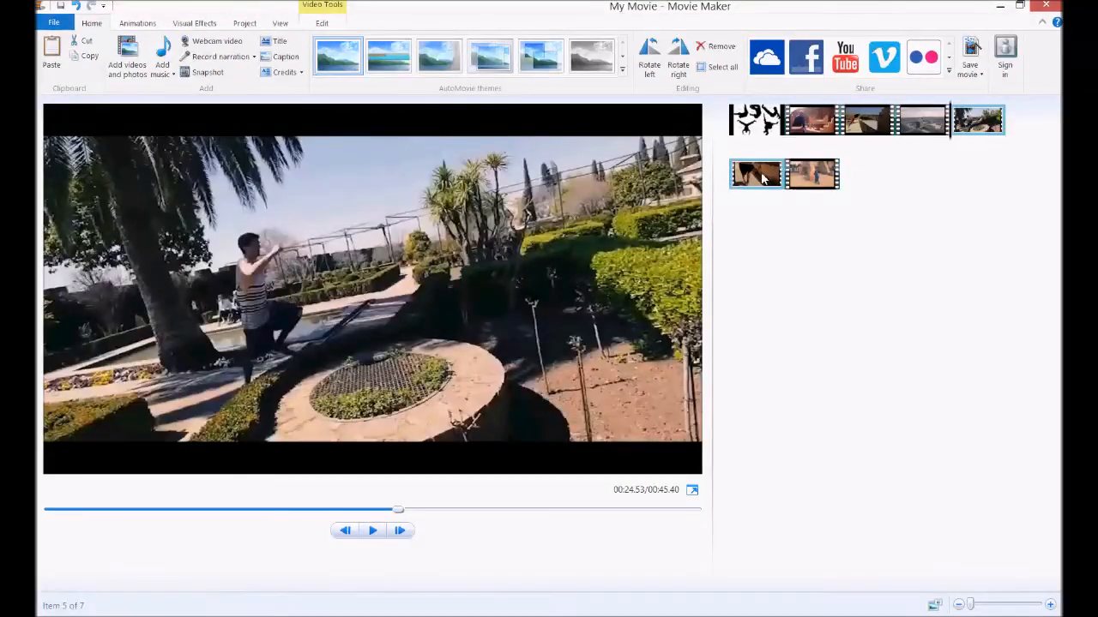
drag(757, 182, 952, 128)
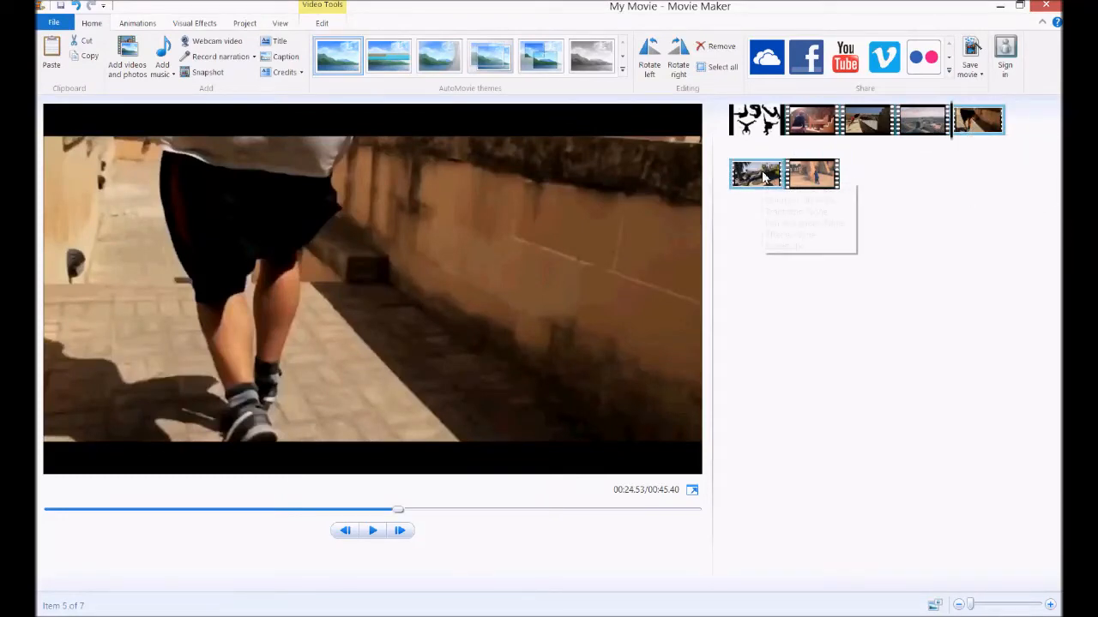
click(820, 175)
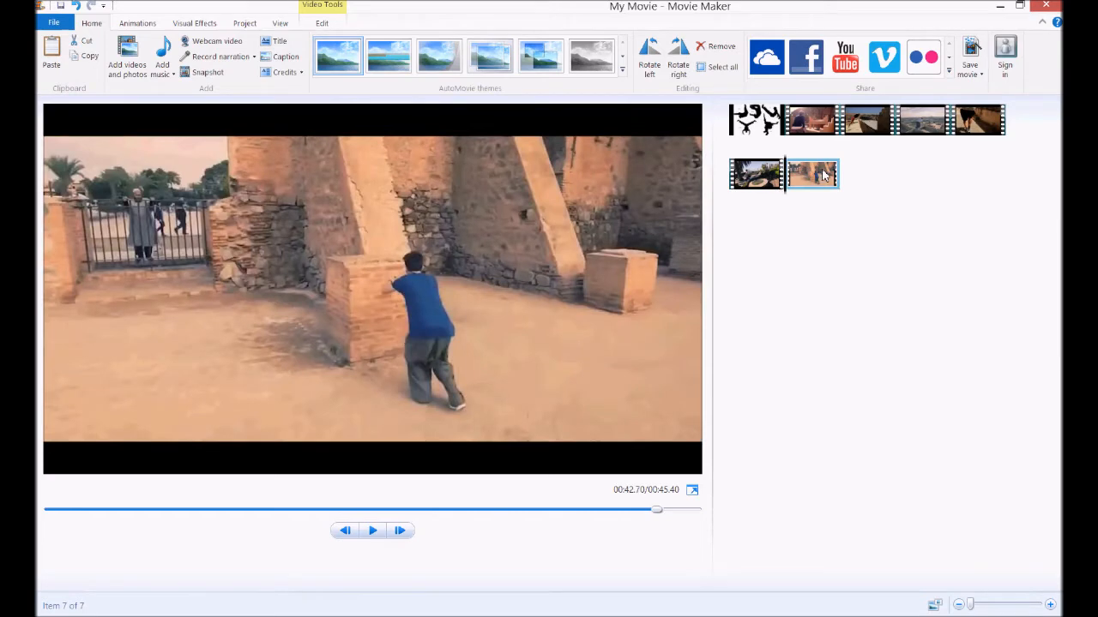
Scrub through the wall-run clip and OpenJump.wmv, and try single-frame stepping to look for the shot change in OpenJump.wmv.
drag(788, 197, 830, 192)
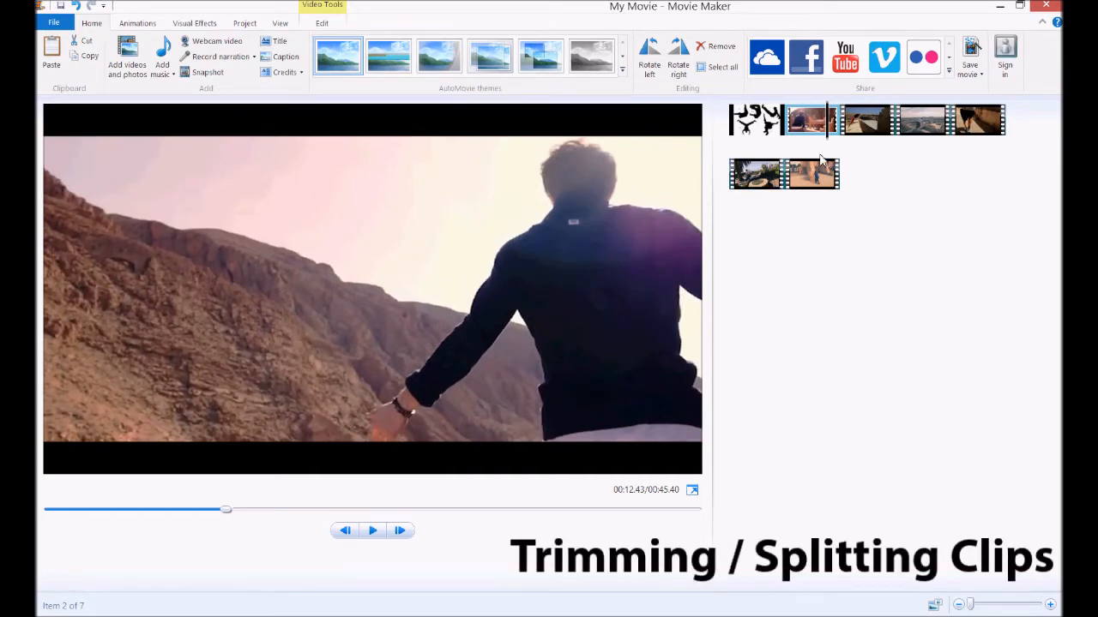
drag(826, 142, 796, 147)
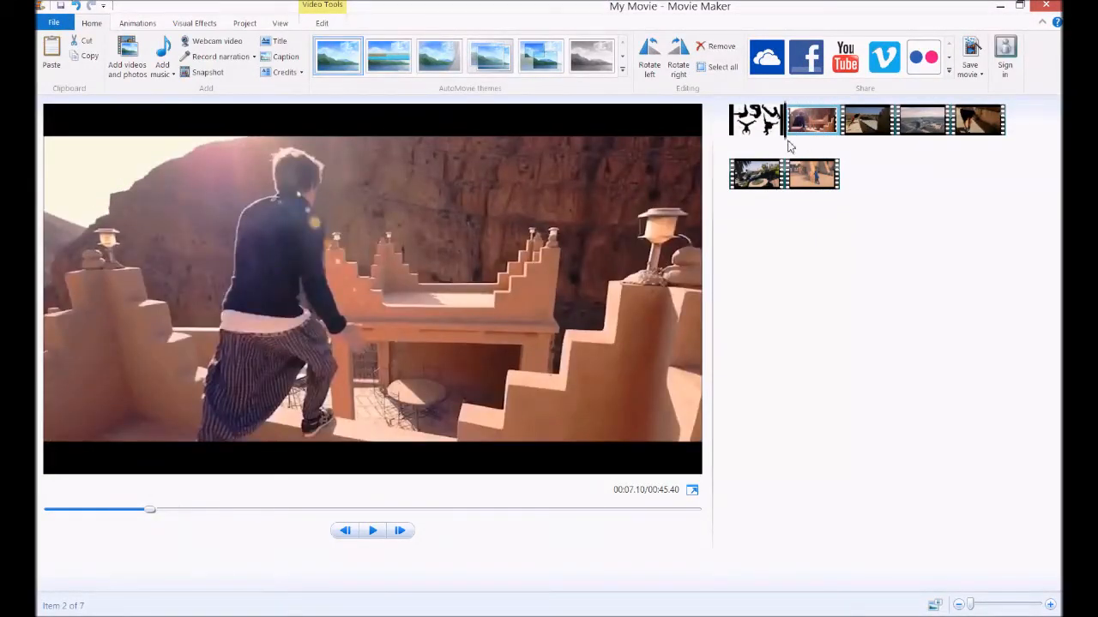
drag(788, 143, 817, 142)
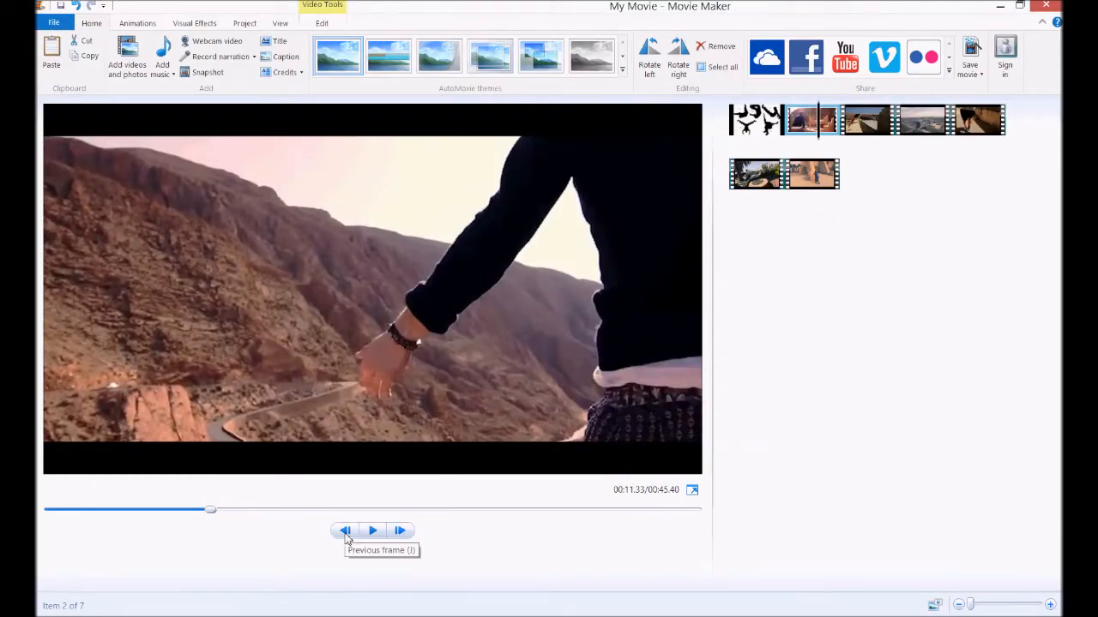
click(401, 532)
click(405, 534)
Step the playhead back frame by frame in OpenJump.wmv to the end of its first shot, at 00:09.93.
key(j)
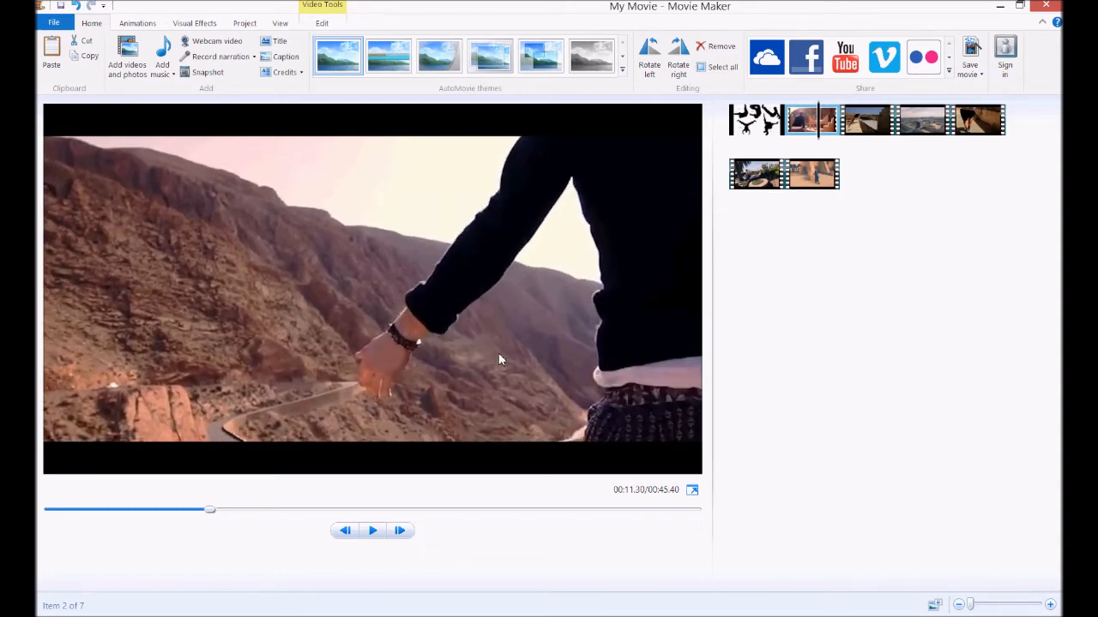
key(j)
key(j)
key(j)
key(j)
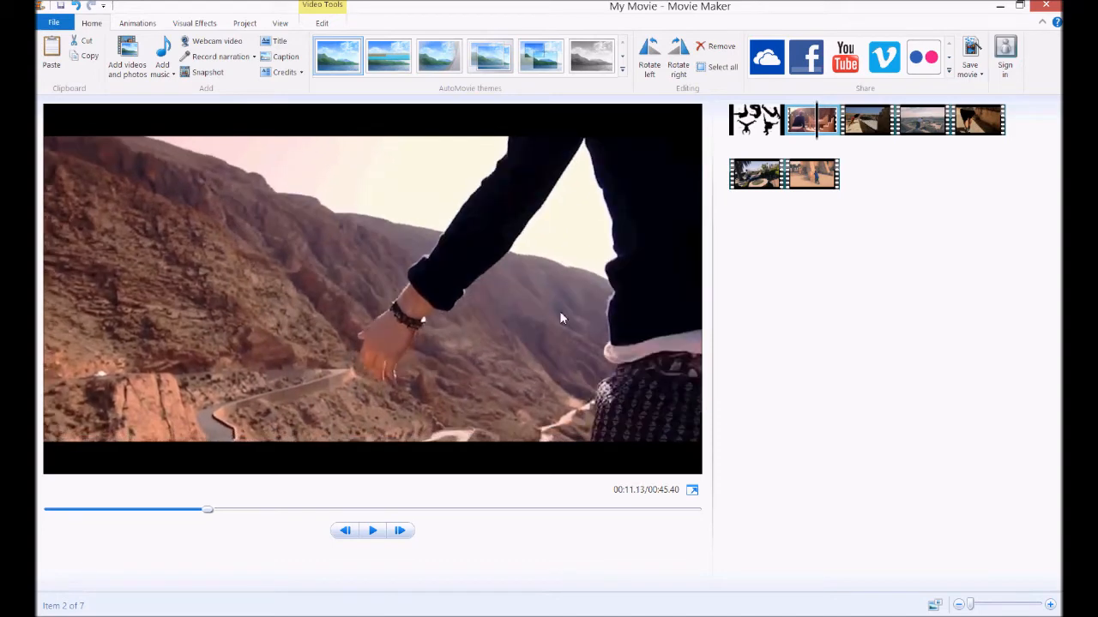
key(j)
key(j)
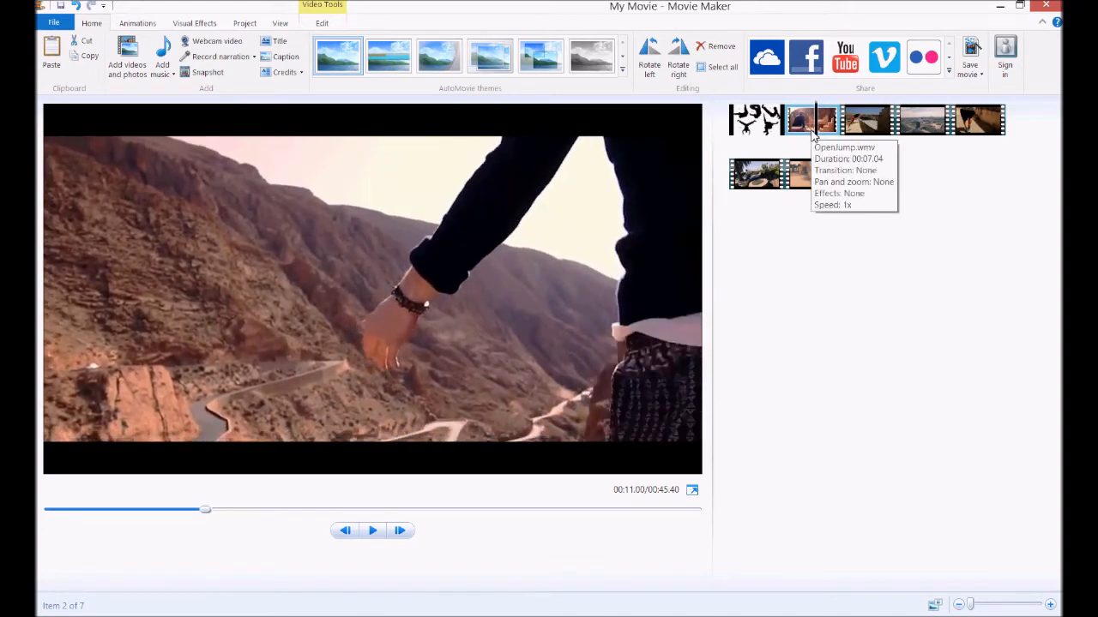
key(j)
key(j)
key(j)
key(j)
key(j)
key(j)
key(j)
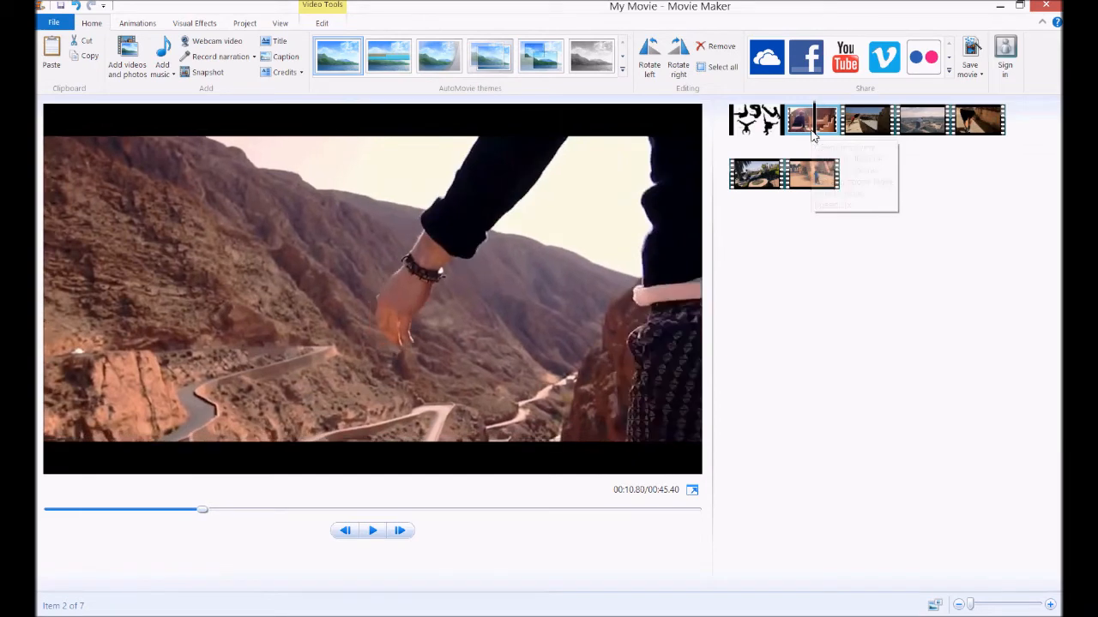
key(j)
key(j)
key(j)
key(j)
key(j)
key(j)
key(j)
key(j)
key(j)
key(j)
key(j)
key(j)
key(j)
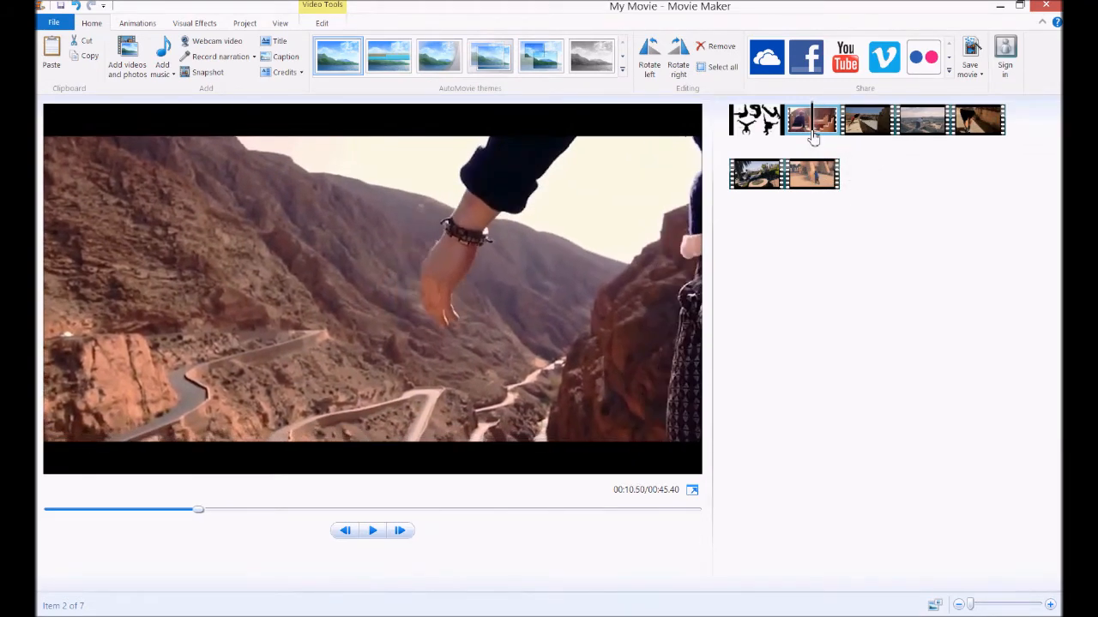
key(j)
key(j)
key(j)
key(j)
key(j)
key(j)
key(j)
key(j)
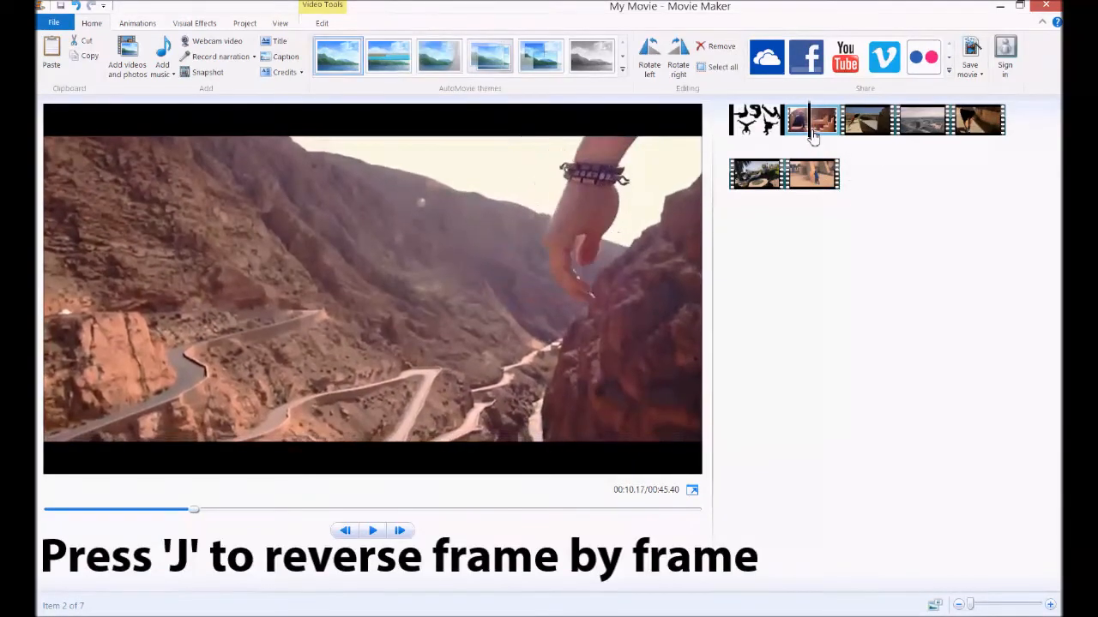
key(j)
key(j)
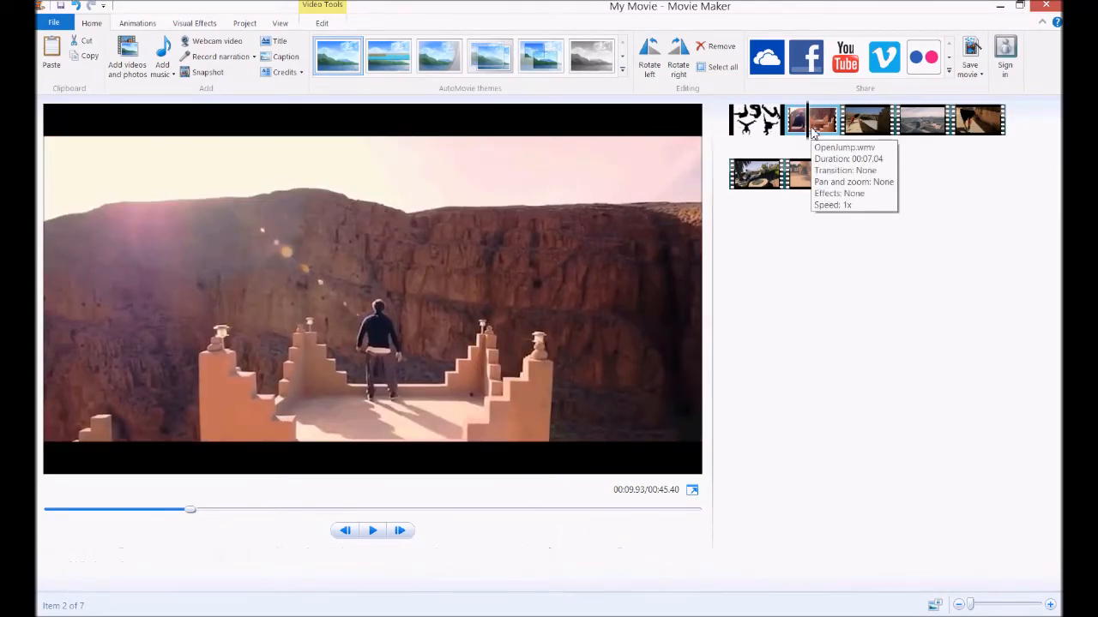
Step the playhead frame by frame to the shot change at 00:09.97 and split OpenJump.wmv there.
key(l)
key(l)
key(j)
key(j)
key(j)
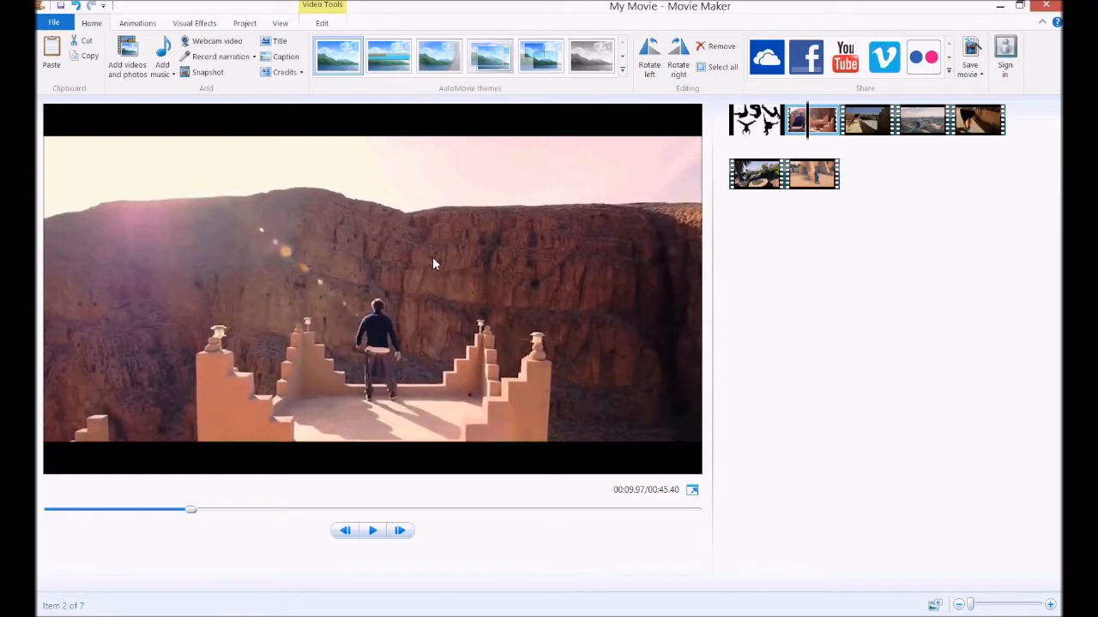
click(323, 26)
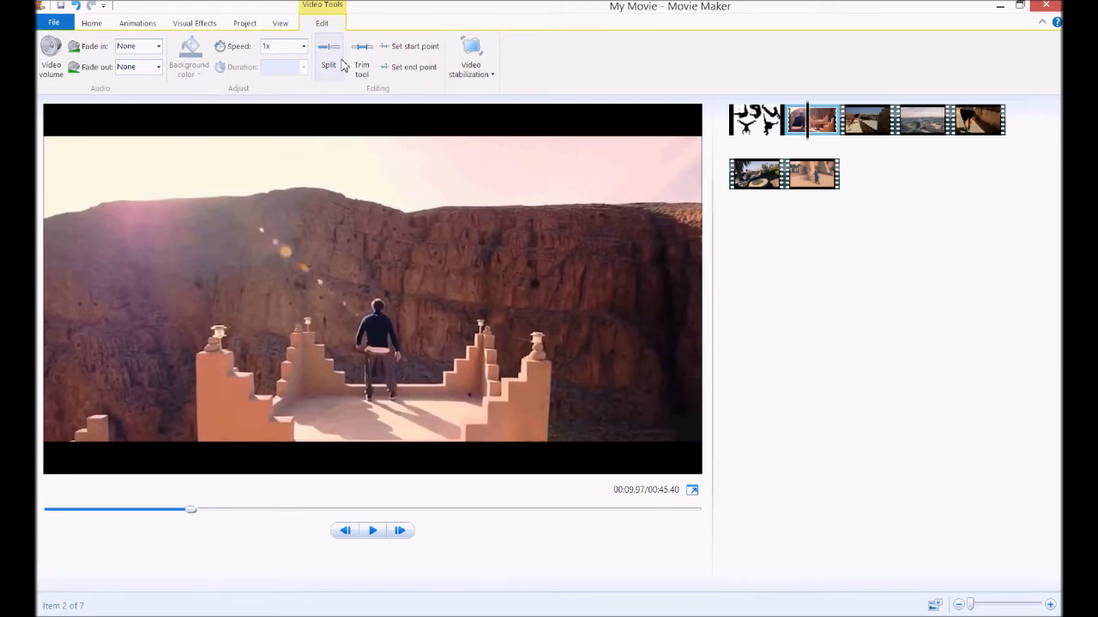
click(328, 61)
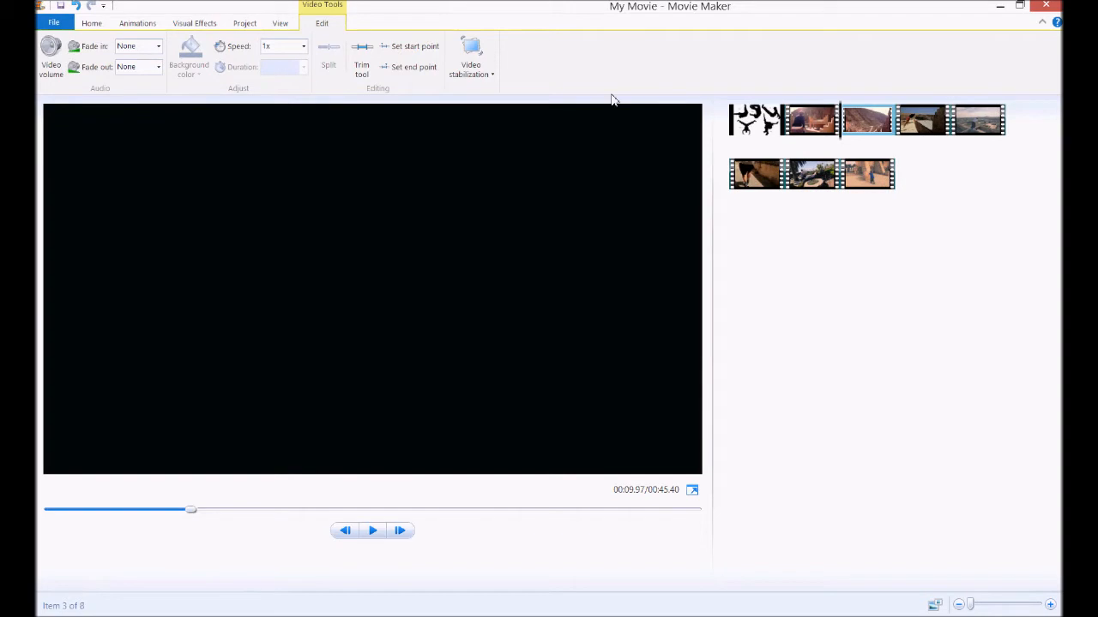
Play across the split in OpenJump.wmv, then move its second part to the end of the movie.
click(837, 139)
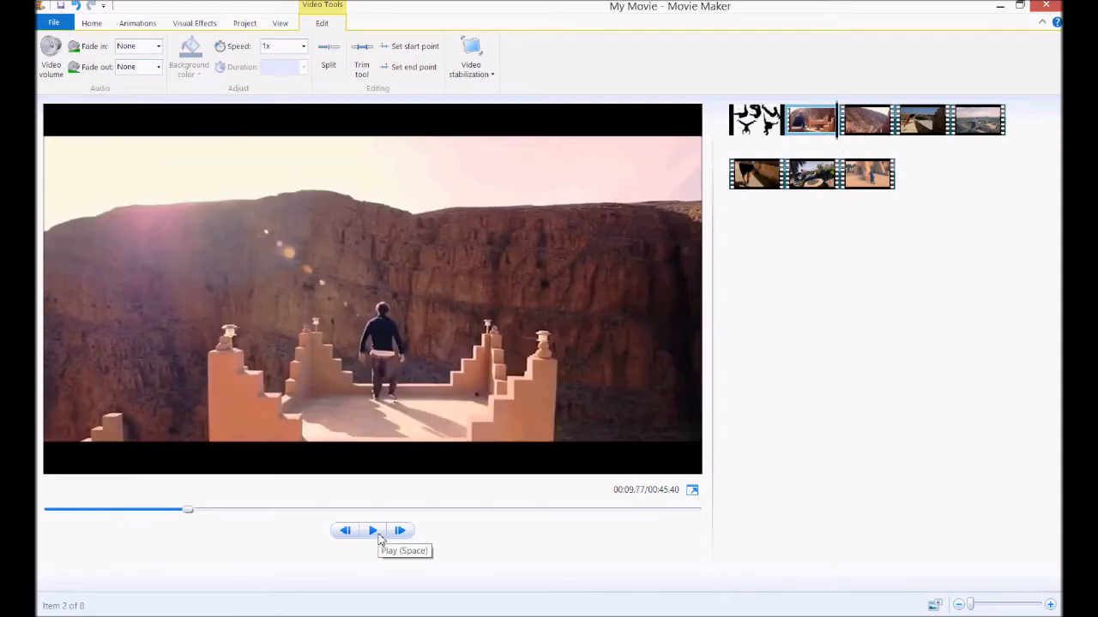
click(375, 532)
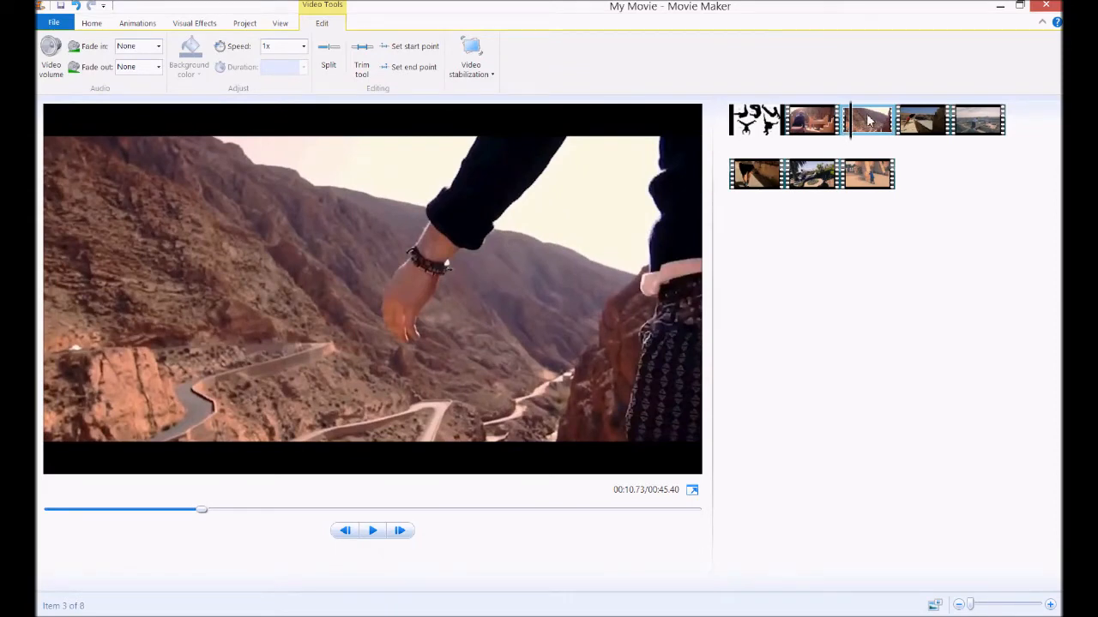
mouse_move(863, 124)
drag(863, 123, 909, 171)
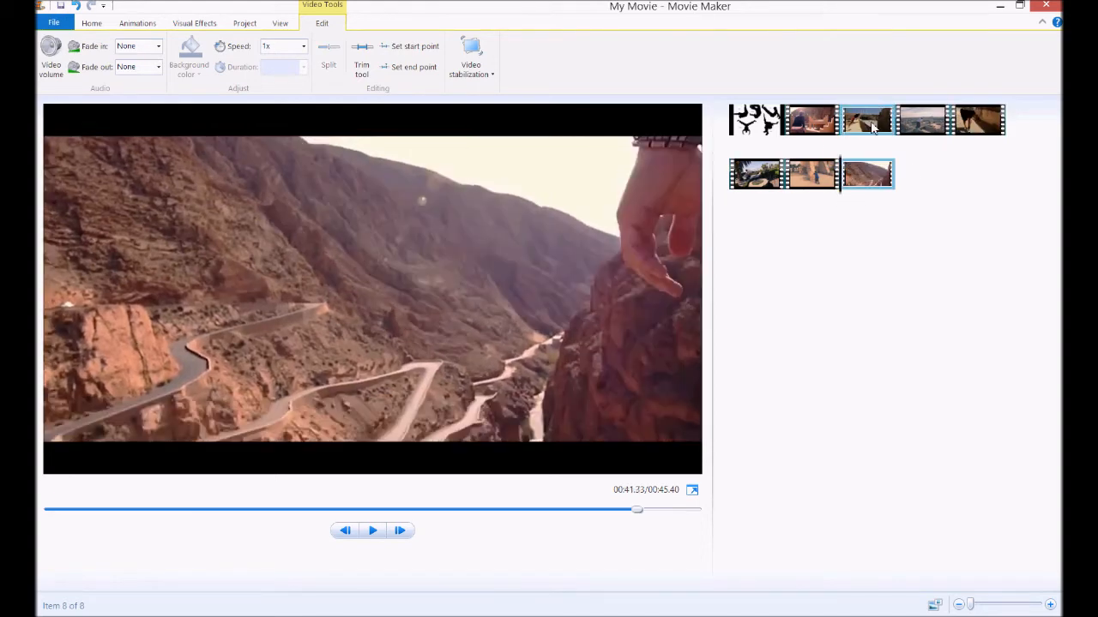
Play the transition from the first OpenJump.wmv part into frontSaultGap.wmv and check the part placed at the movie's end.
click(825, 129)
click(372, 530)
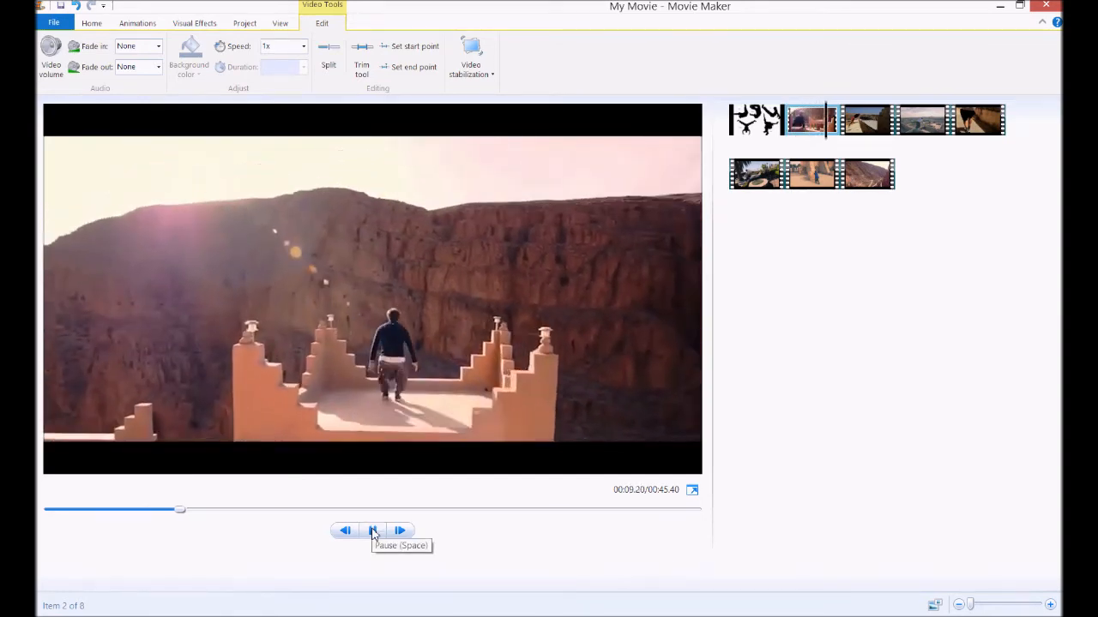
click(373, 531)
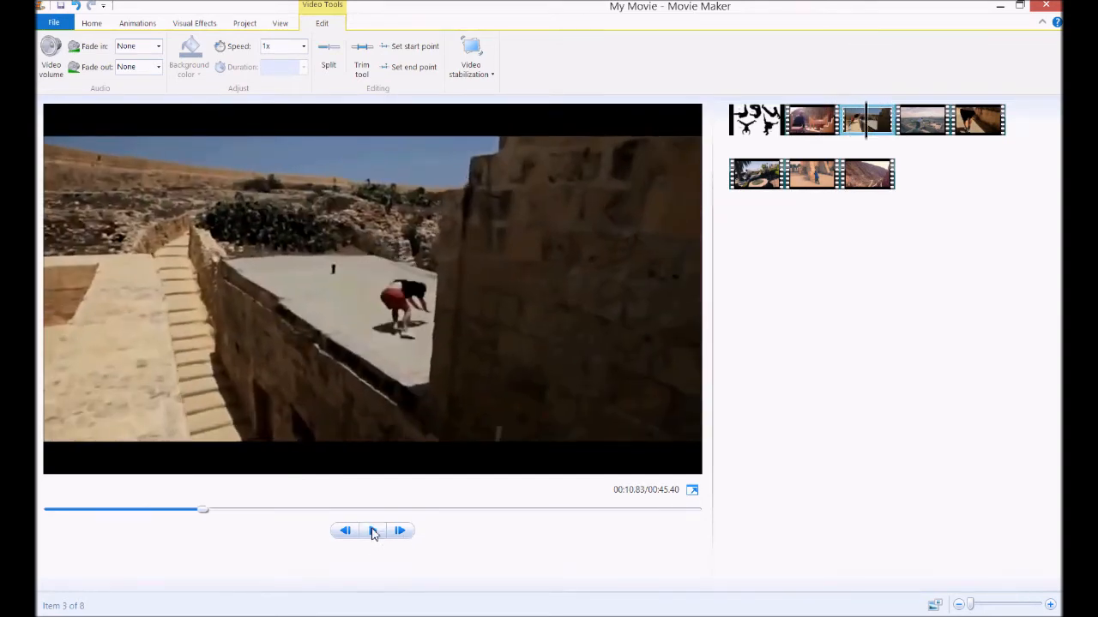
click(866, 174)
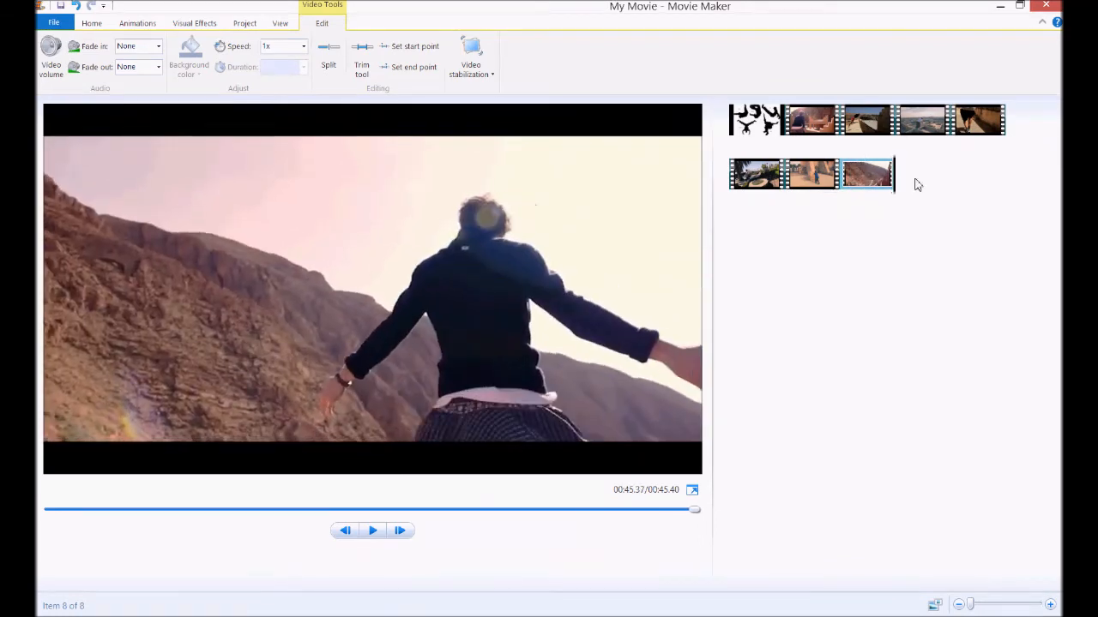
click(819, 126)
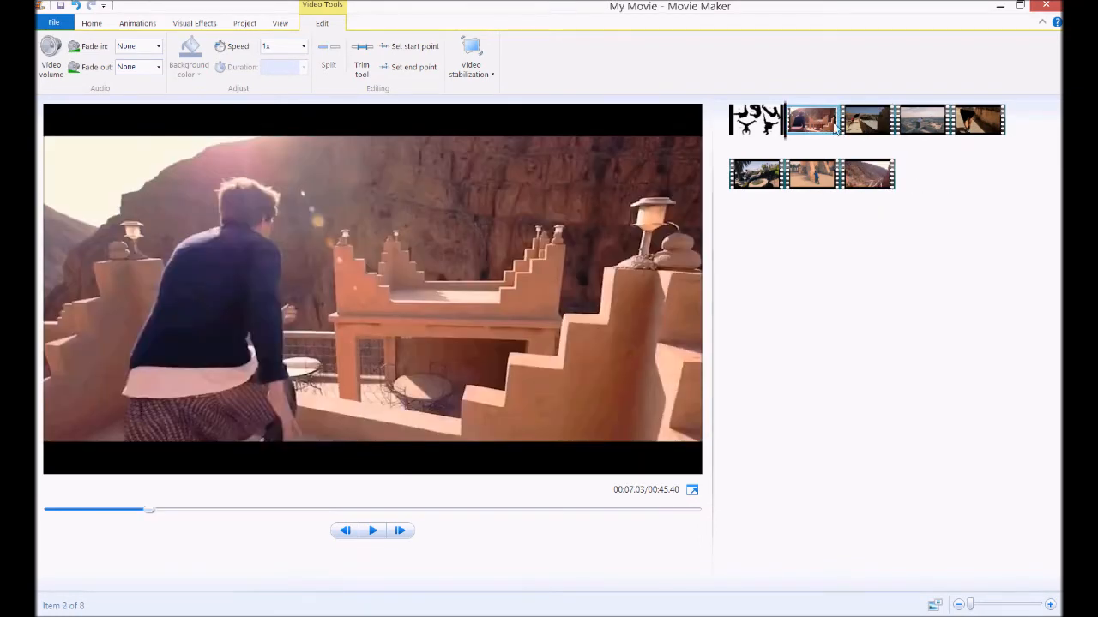
Play and scrub through the beginning of parkourTrickLine1.wmv to look for the change from the wide rooftop shot to the close-up flip.
click(919, 127)
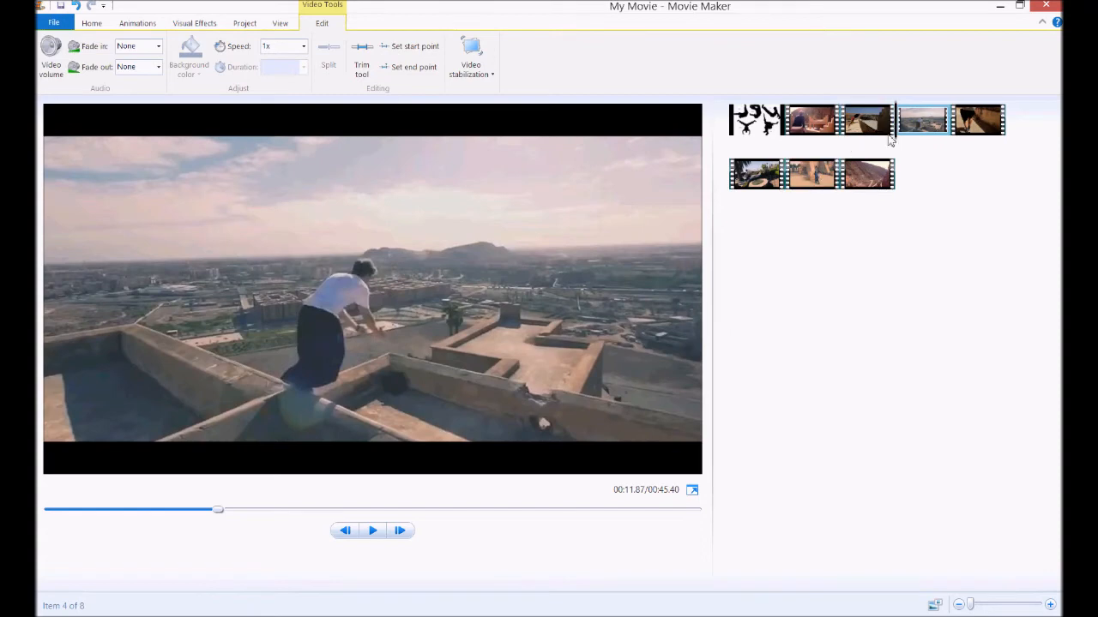
click(373, 532)
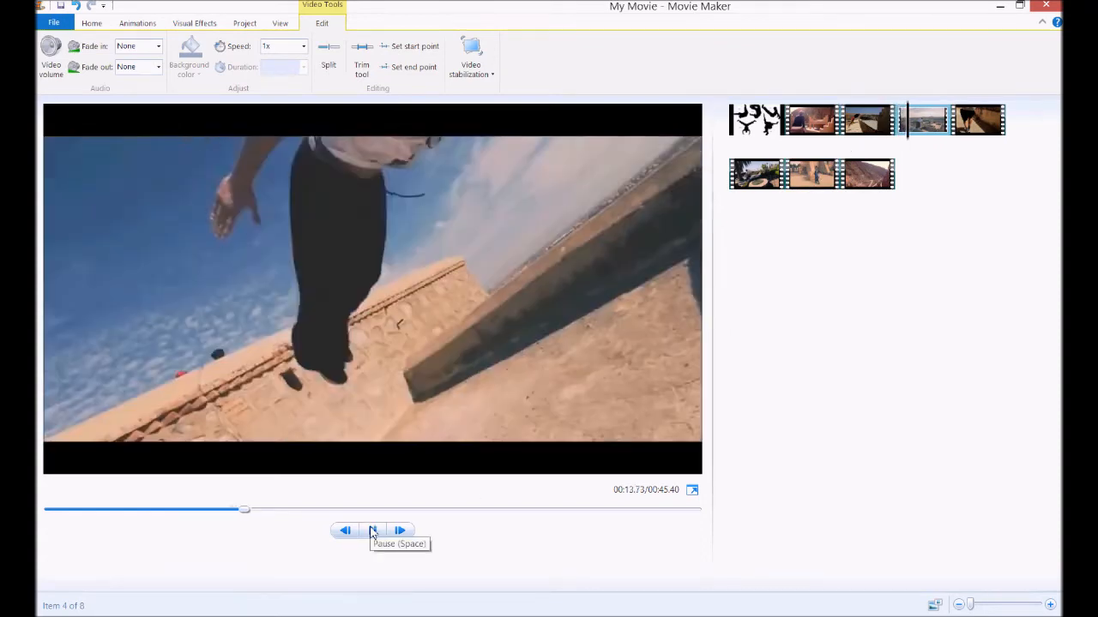
click(373, 532)
mouse_move(922, 144)
mouse_down()
mouse_move(931, 140)
mouse_move(907, 146)
mouse_up()
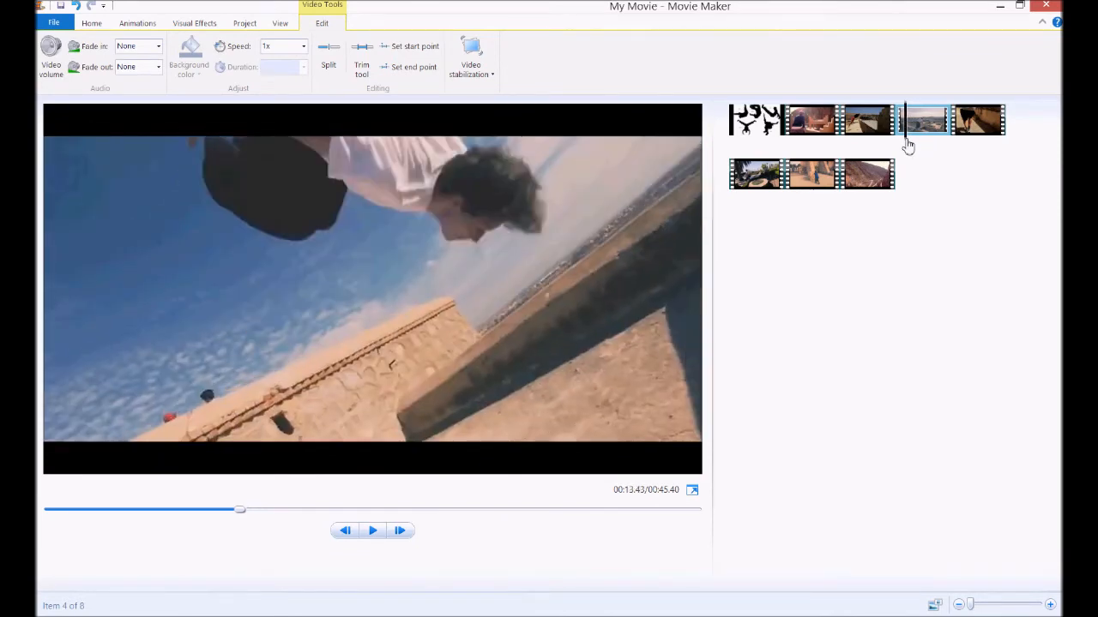
drag(907, 146, 896, 153)
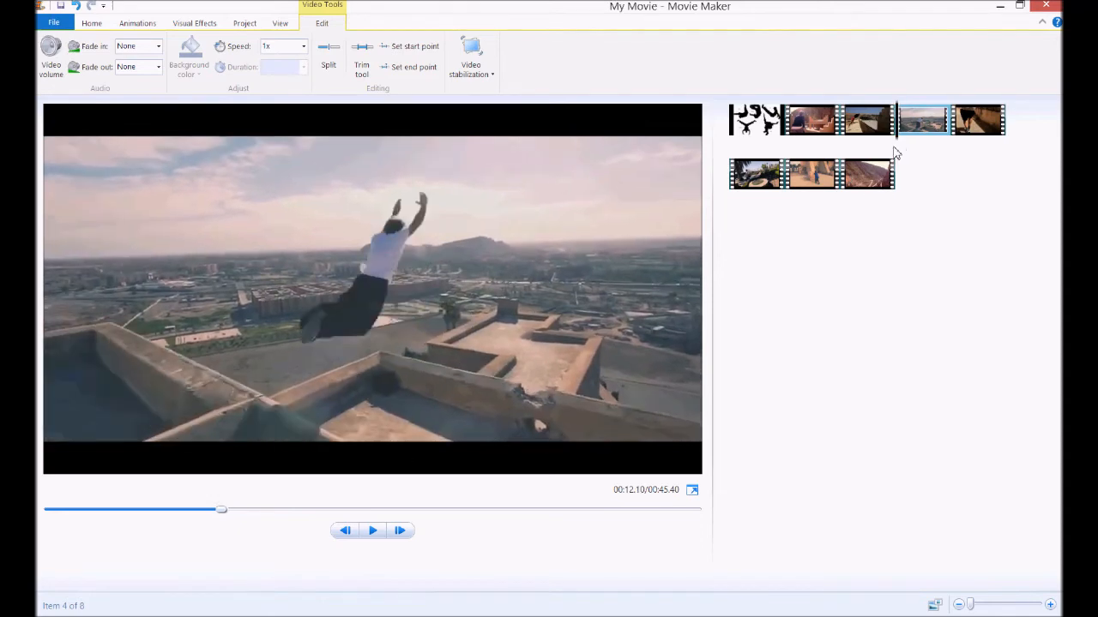
click(372, 532)
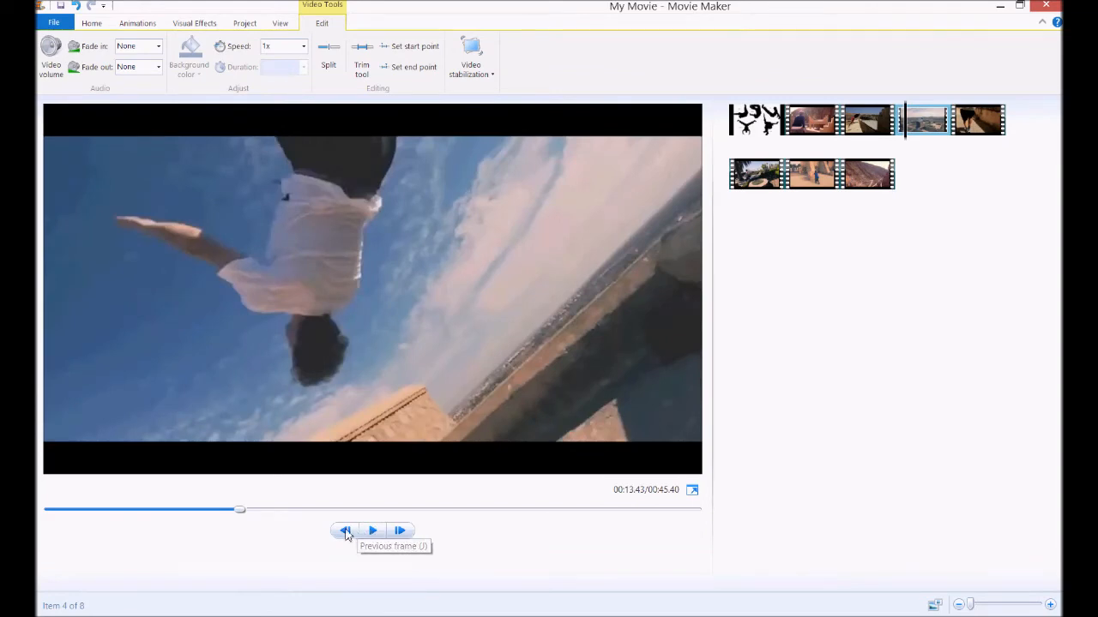
Split parkourTrickLine1.wmv at the start of the close-up flip, 00:13.23, and again after the landing at 00:14.07.
click(346, 532)
click(346, 532)
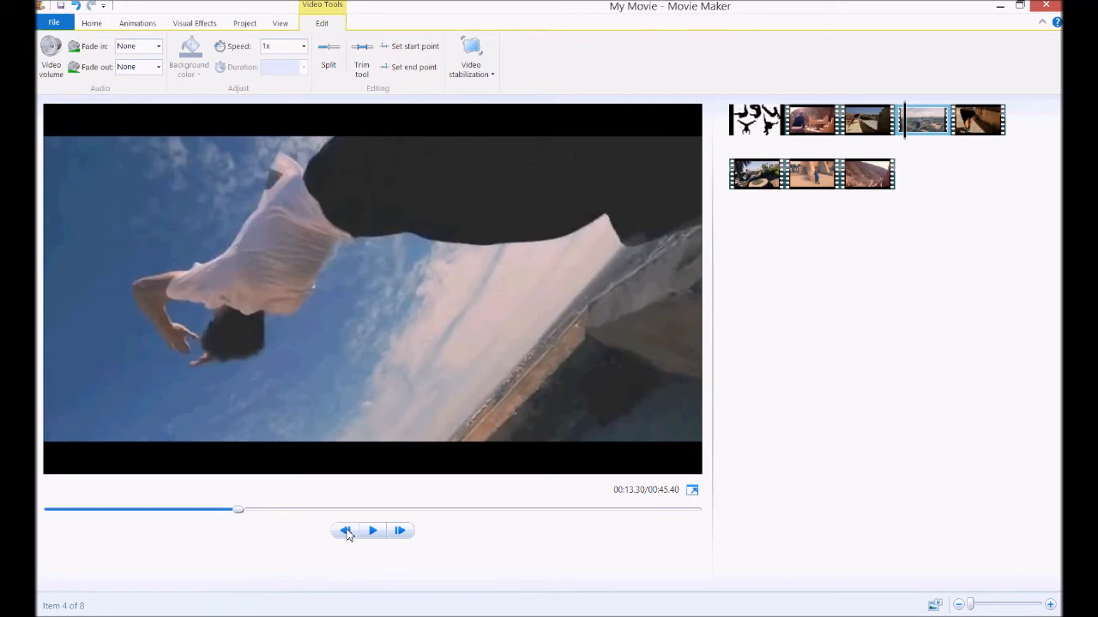
click(345, 531)
click(346, 531)
click(346, 532)
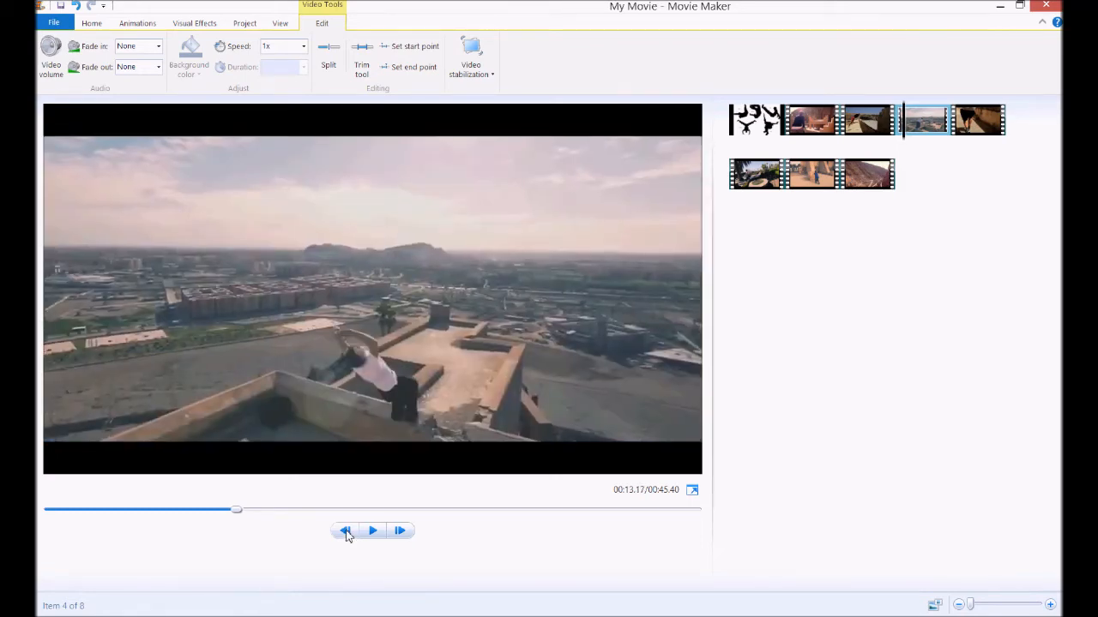
key(l)
key(l)
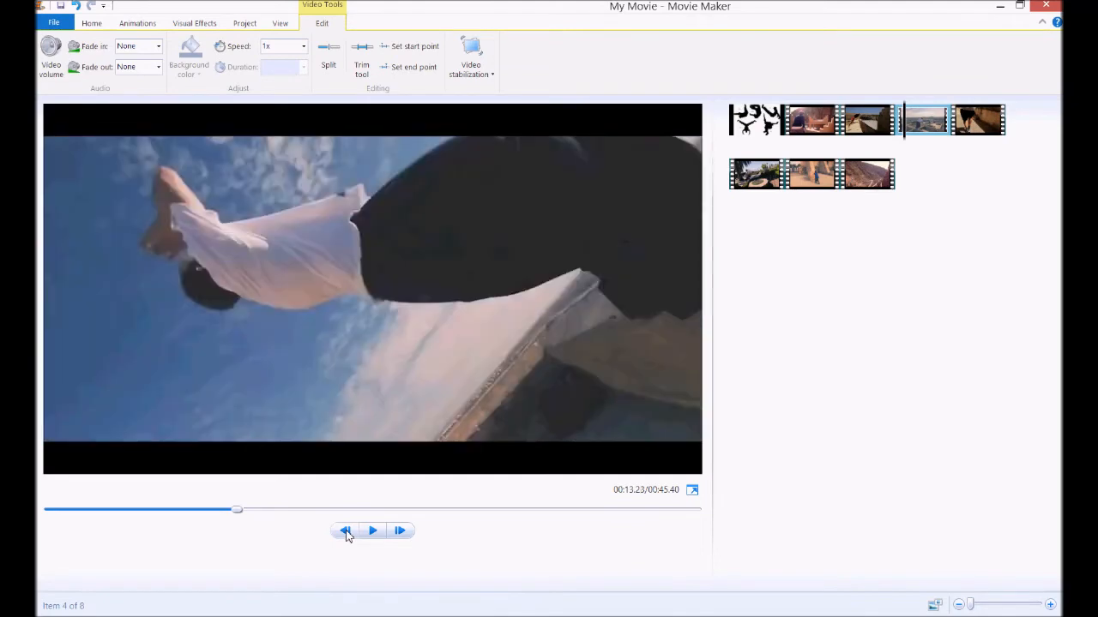
click(327, 62)
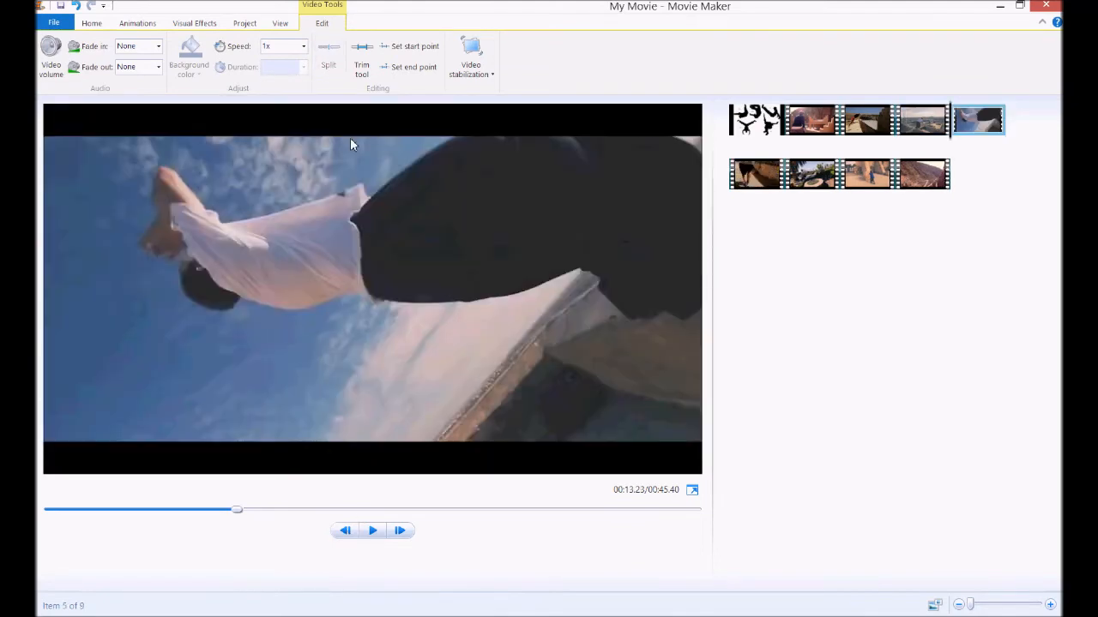
click(374, 532)
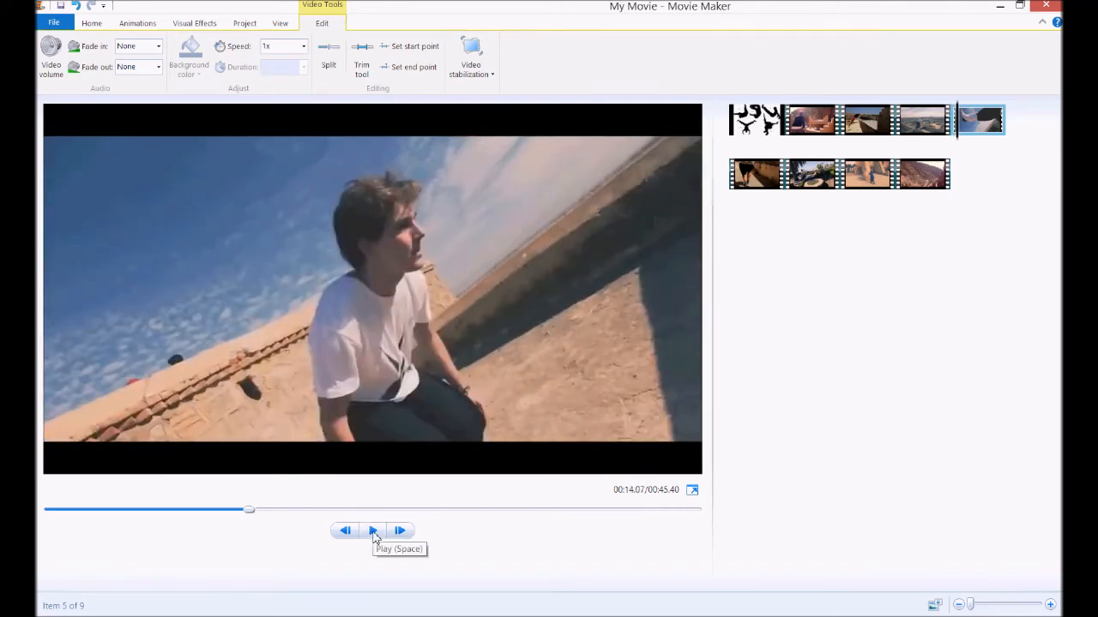
click(319, 49)
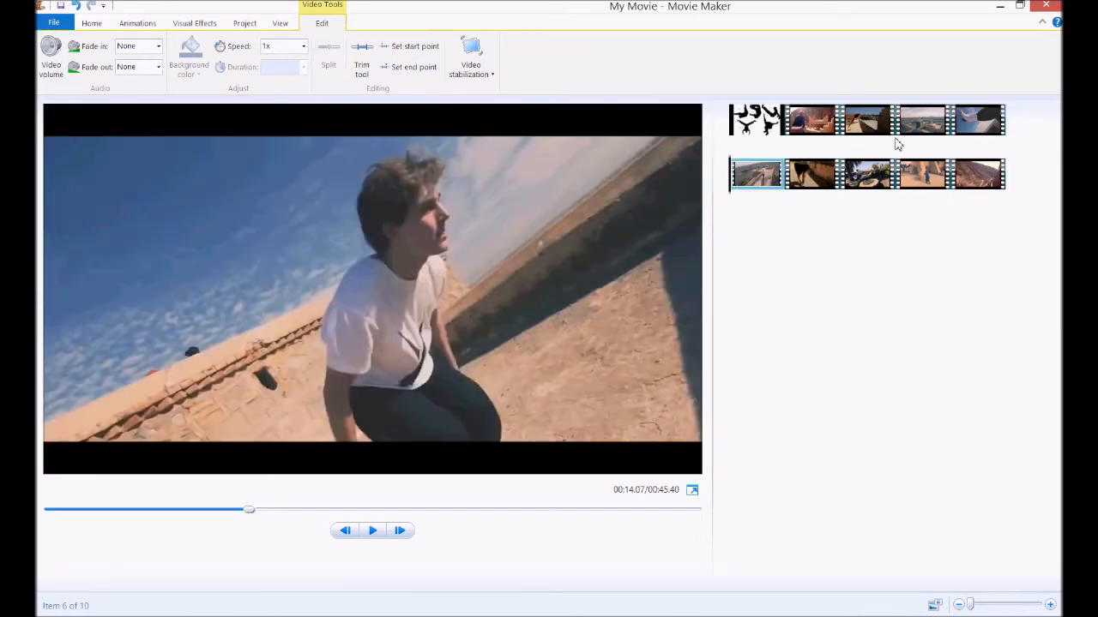
Play the first parkourTrickLine1.wmv part into the close-up flip and scrub through the flip segment.
click(919, 128)
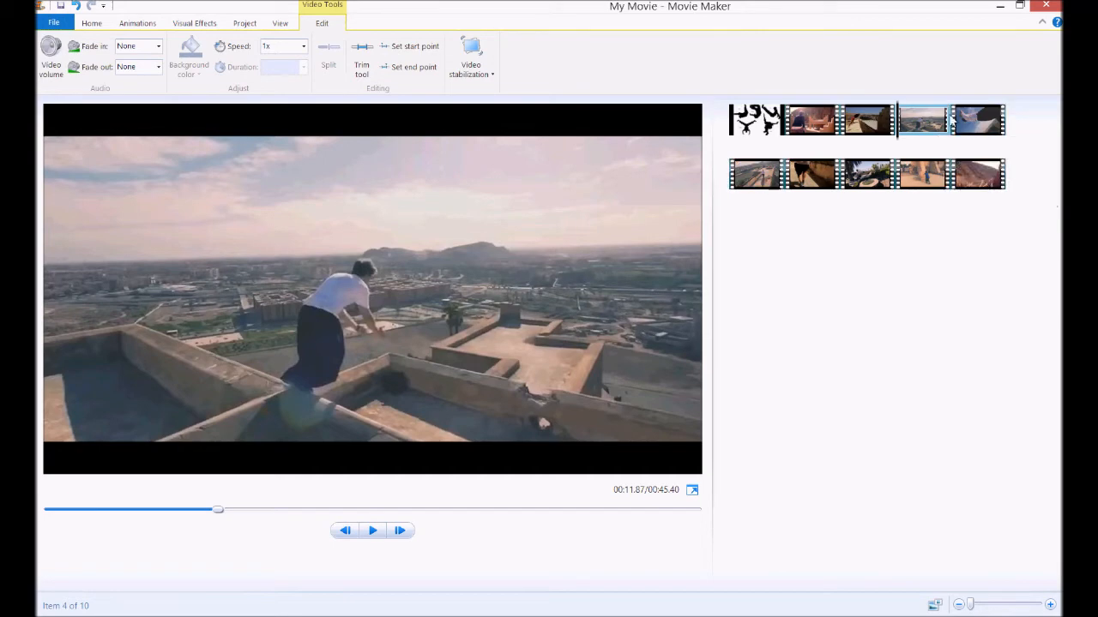
click(373, 531)
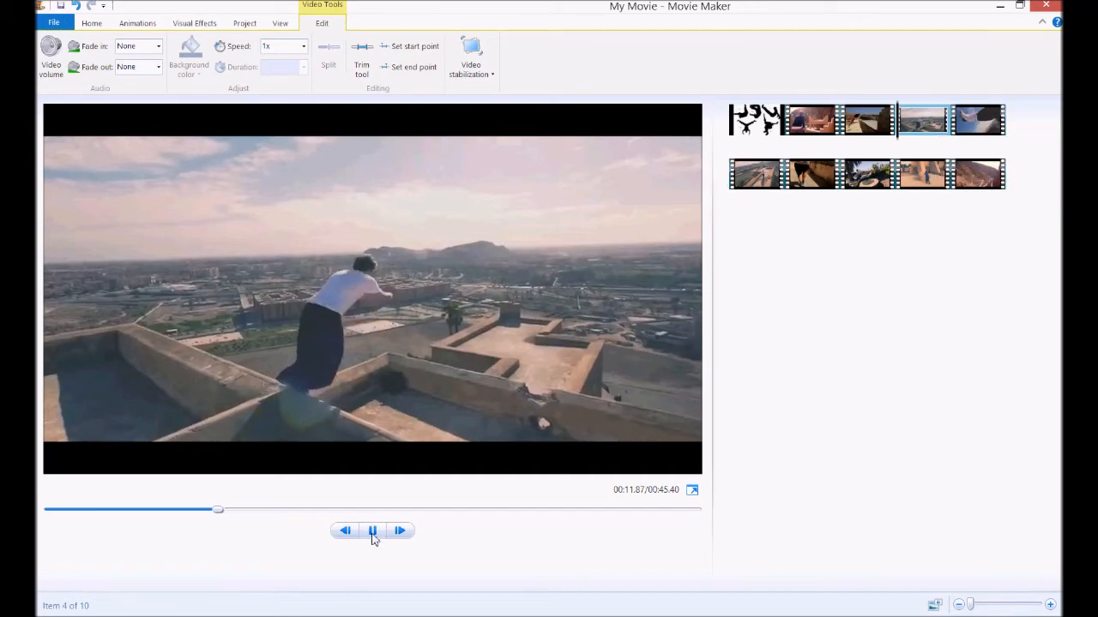
click(373, 531)
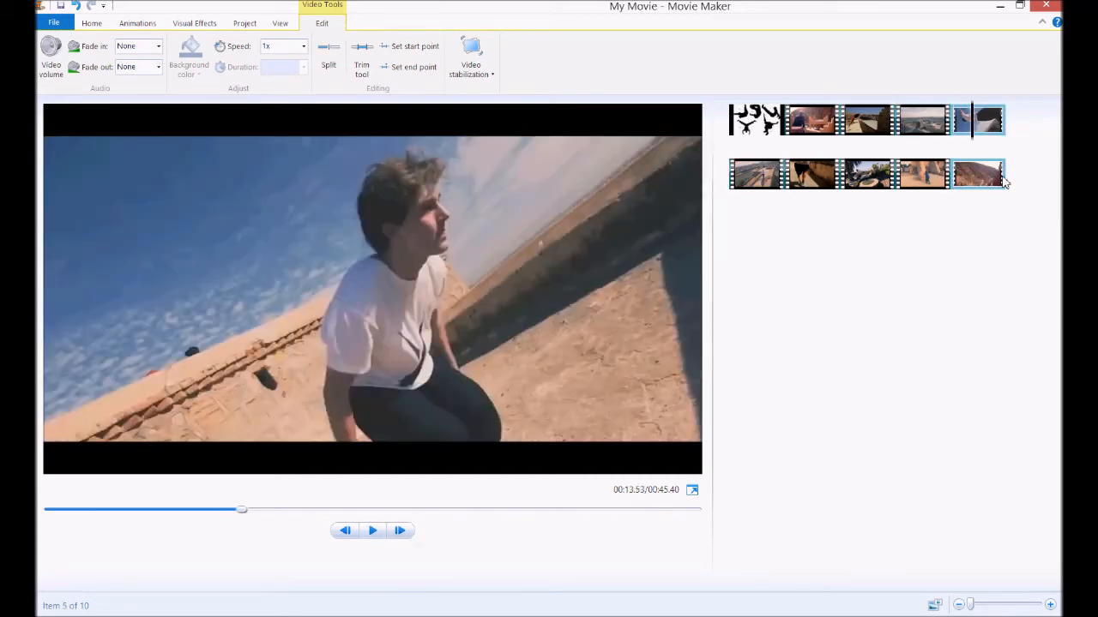
mouse_move(975, 139)
mouse_down()
mouse_move(952, 144)
mouse_move(980, 141)
mouse_up()
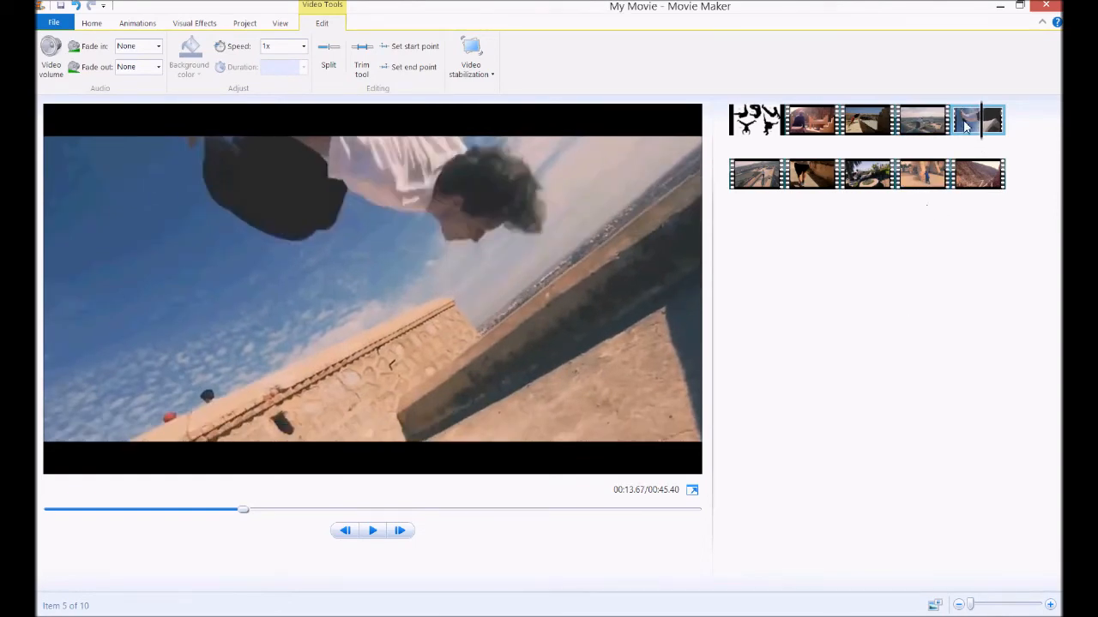
Set the playback speed of the close-up flip segment of parkourTrickLine1.wmv to 0.5x.
click(974, 125)
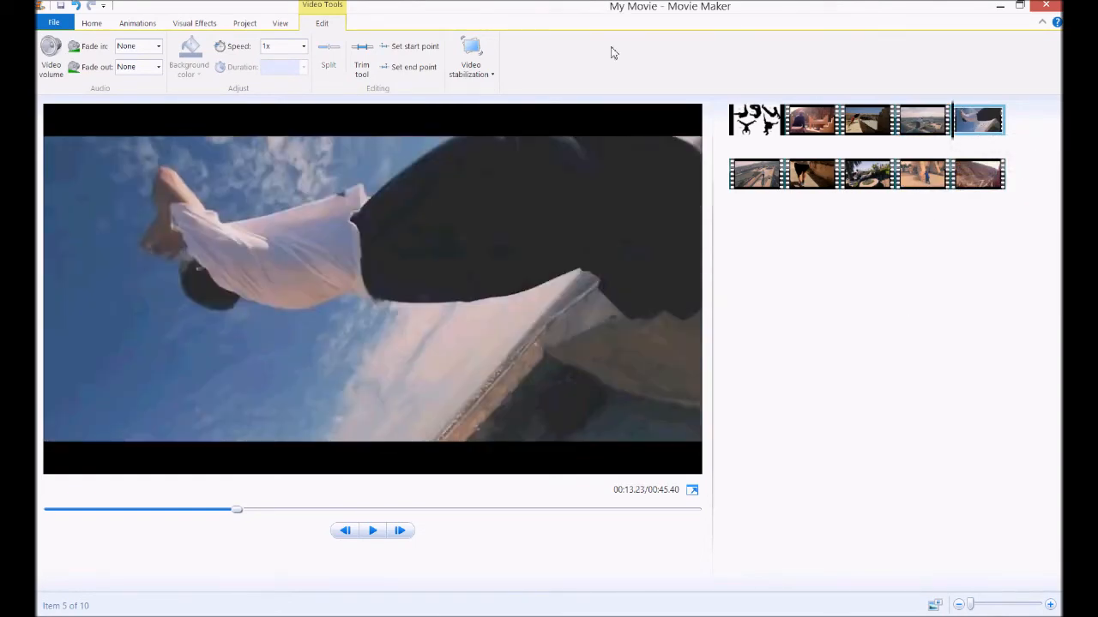
click(303, 48)
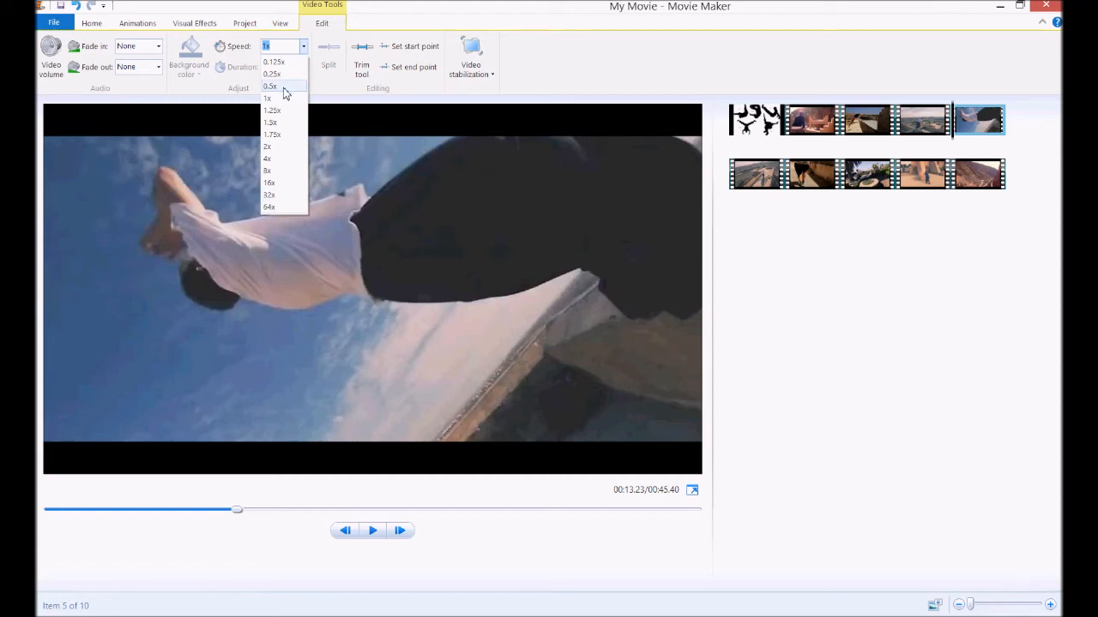
click(286, 87)
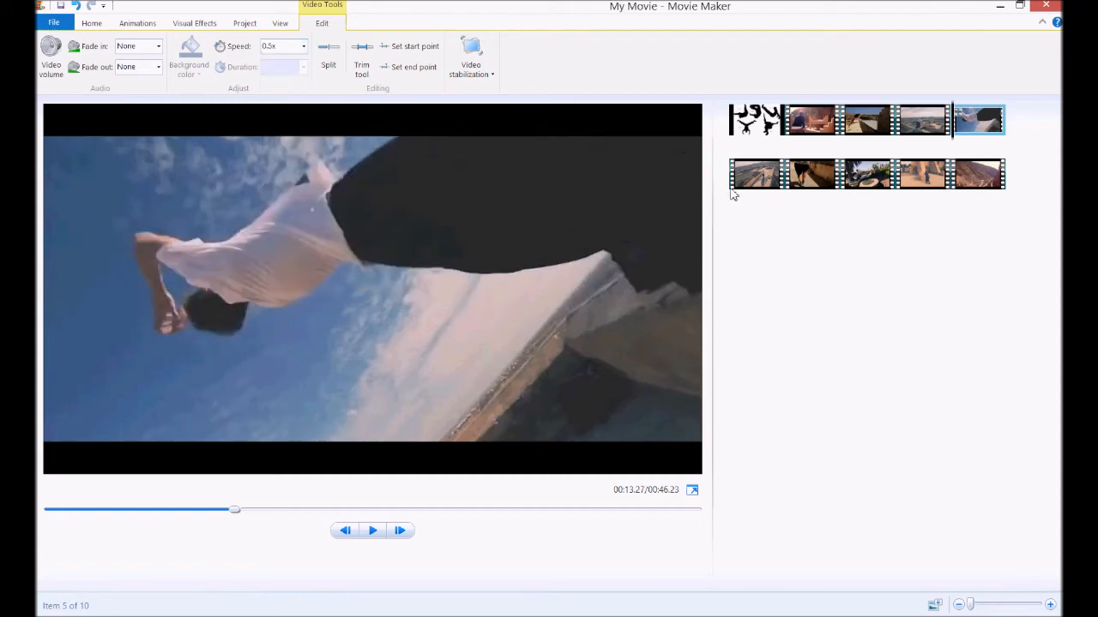
mouse_move(976, 128)
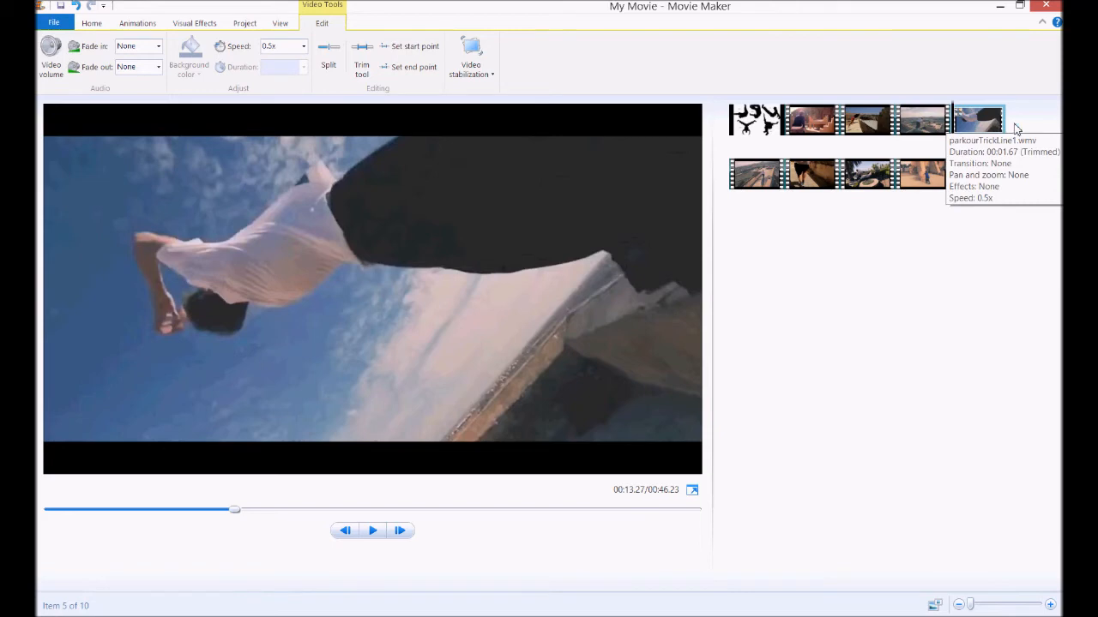
Play from the wide rooftop shot through the slowed flip segment and on into the remaining part of parkourTrickLine1.wmv.
click(941, 140)
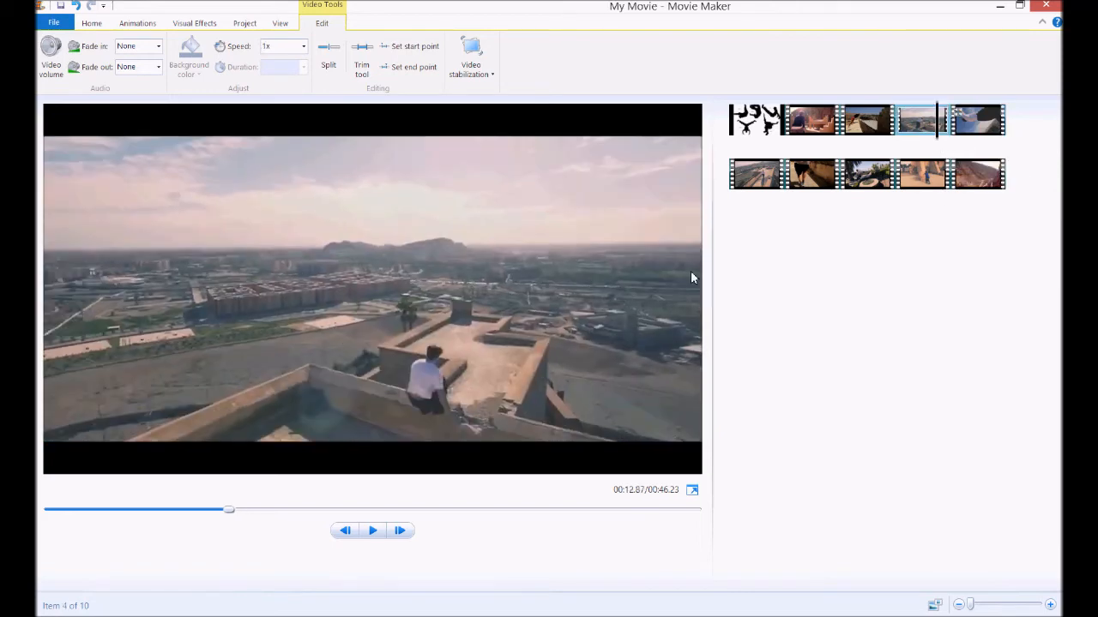
click(374, 531)
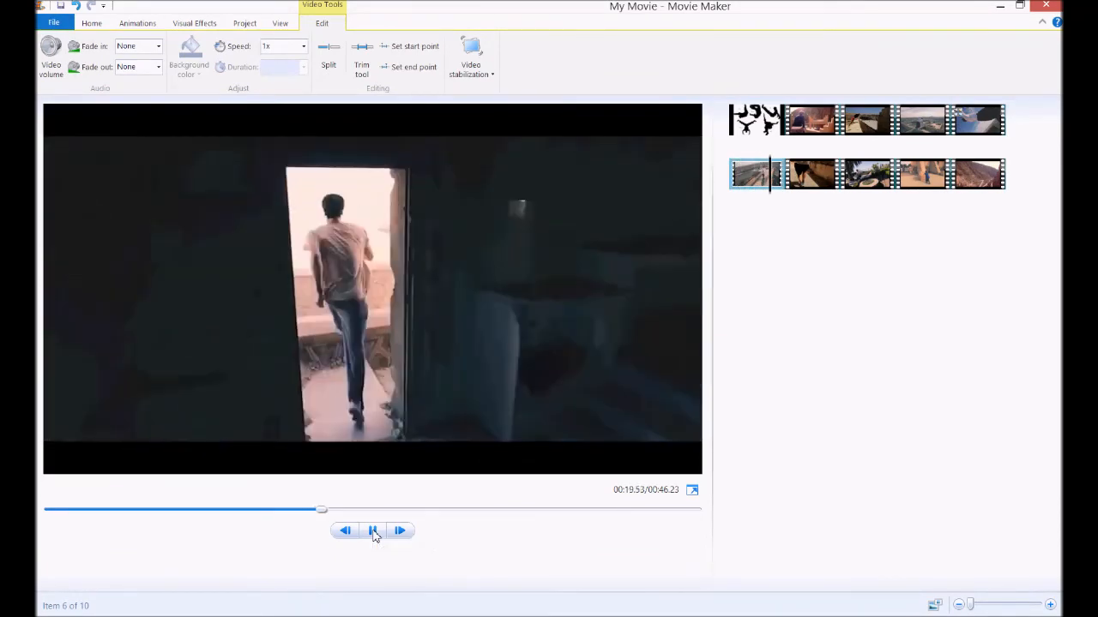
click(374, 532)
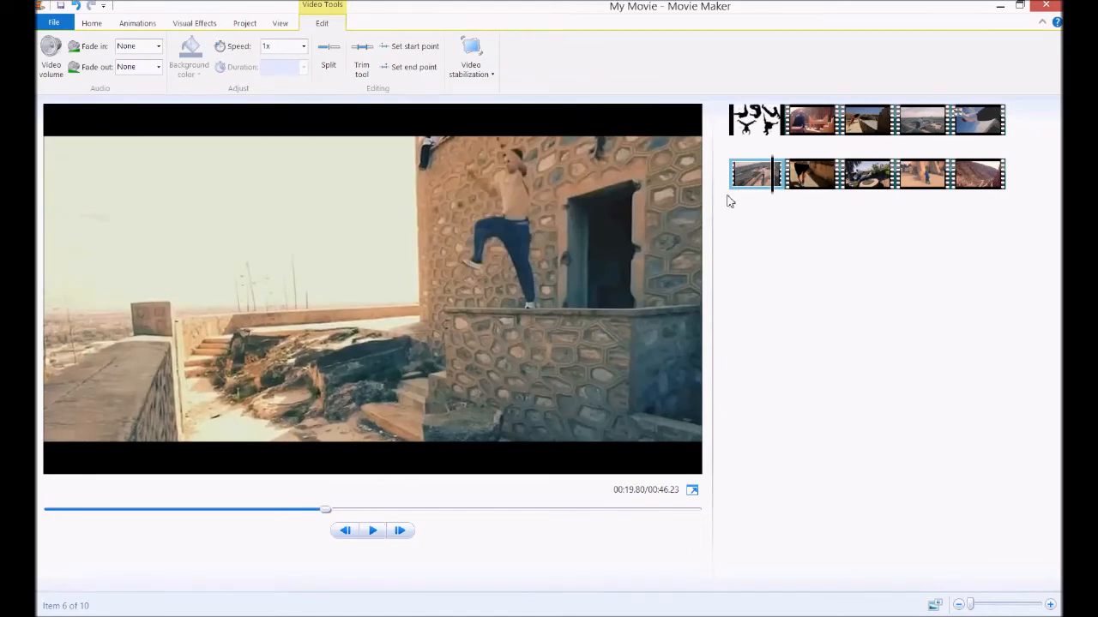
Split the remaining part of parkourTrickLine1.wmv where the dark doorway shot begins, at 00:19.27.
drag(776, 198, 769, 201)
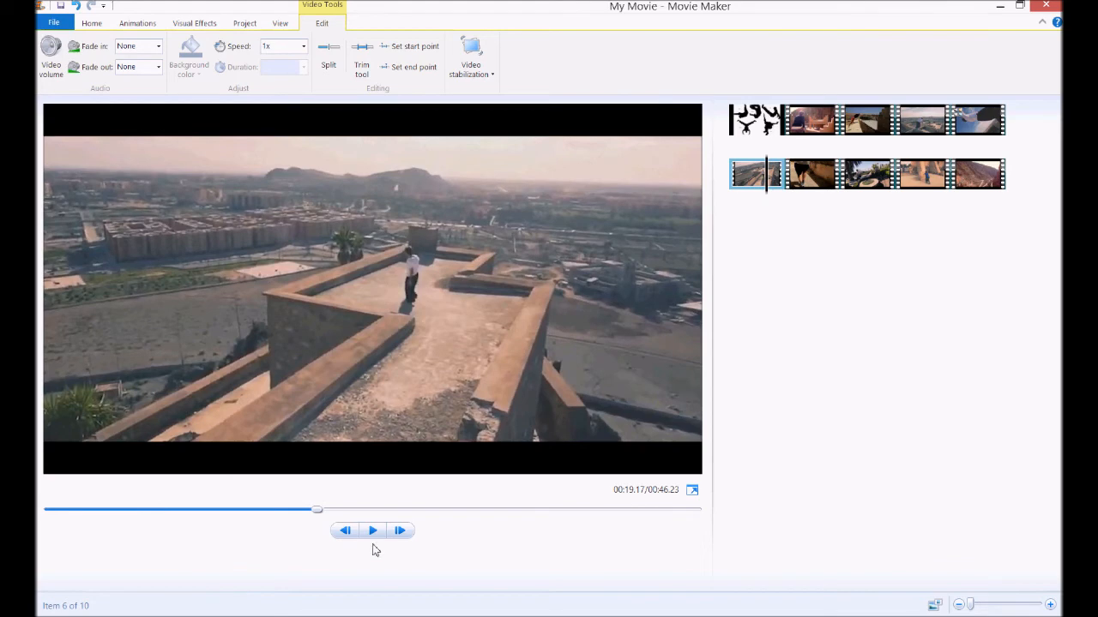
click(406, 532)
click(407, 533)
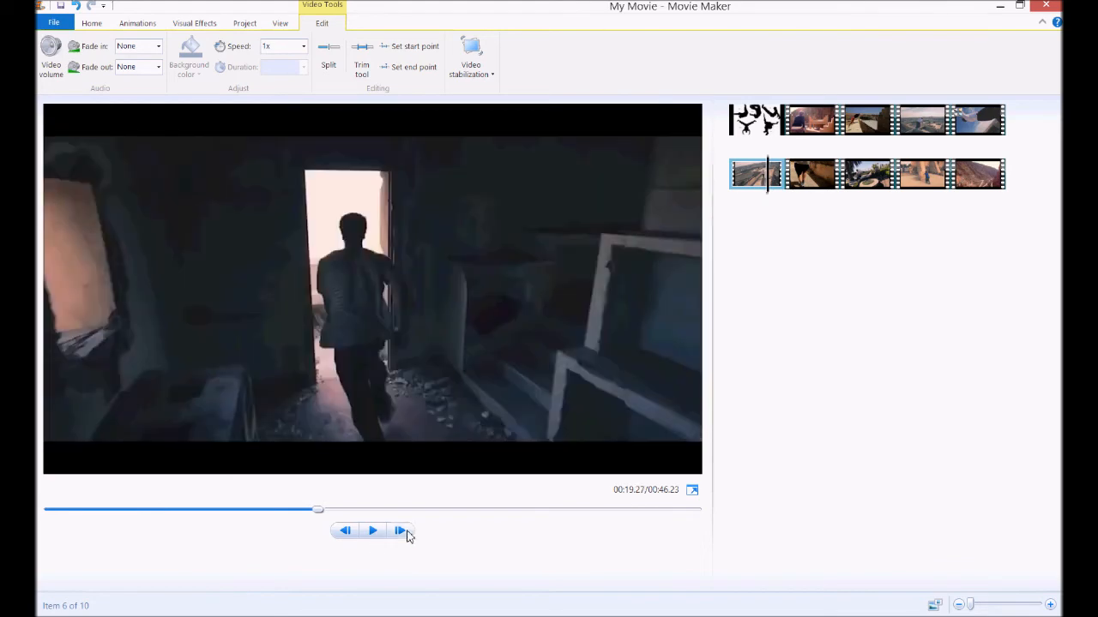
click(351, 533)
click(399, 532)
click(326, 64)
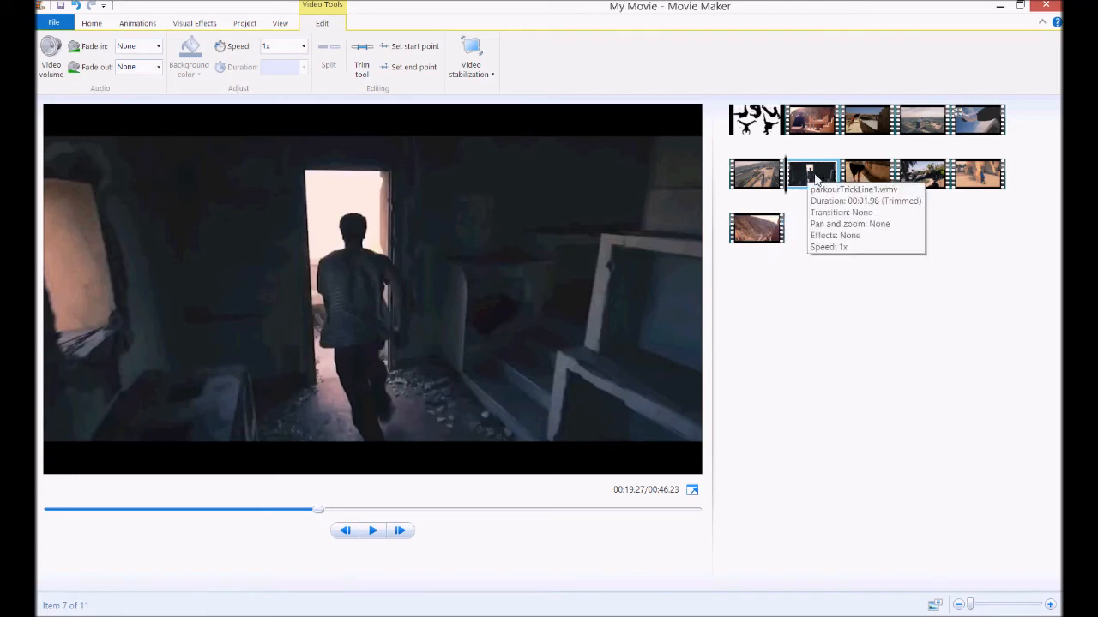
Move the dark doorway part of parkourTrickLine1.wmv to just before the last clip and play across the new transition.
drag(818, 178, 743, 225)
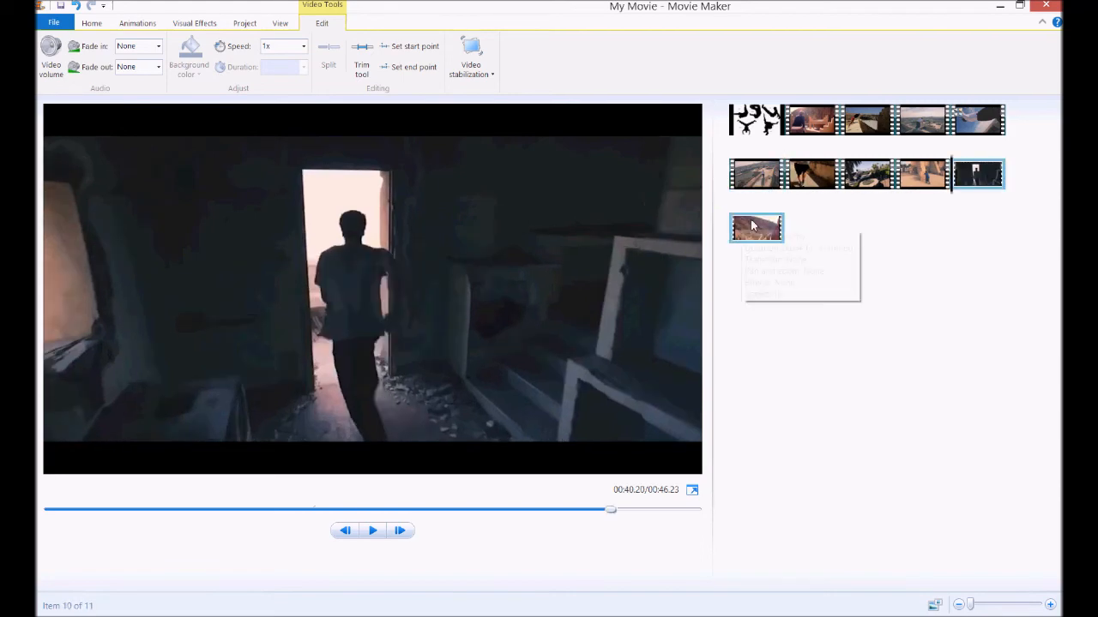
click(979, 181)
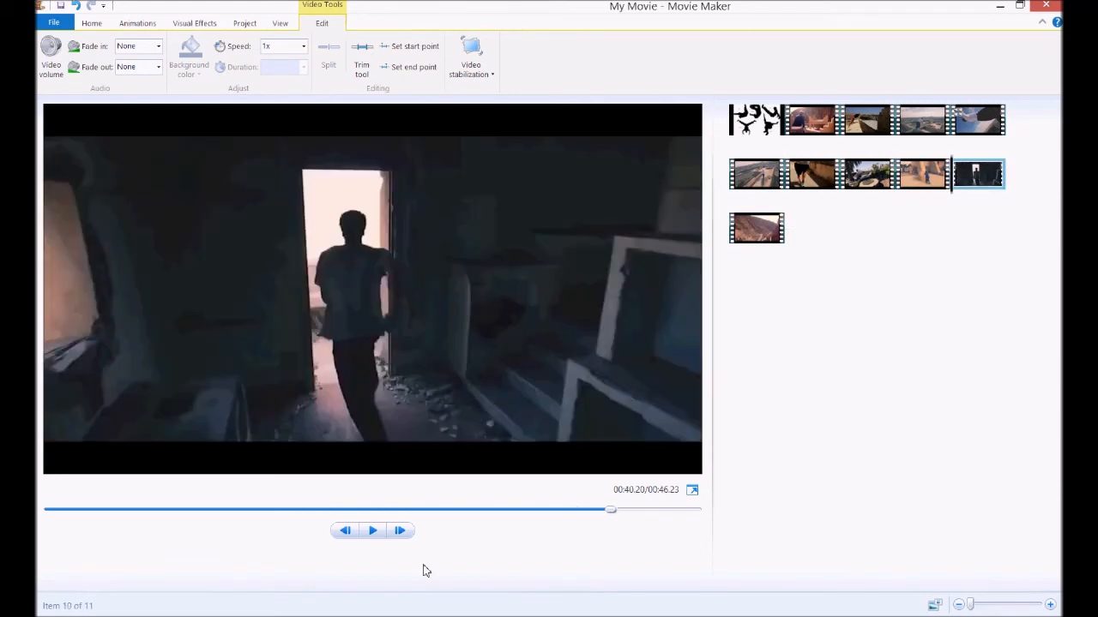
click(374, 532)
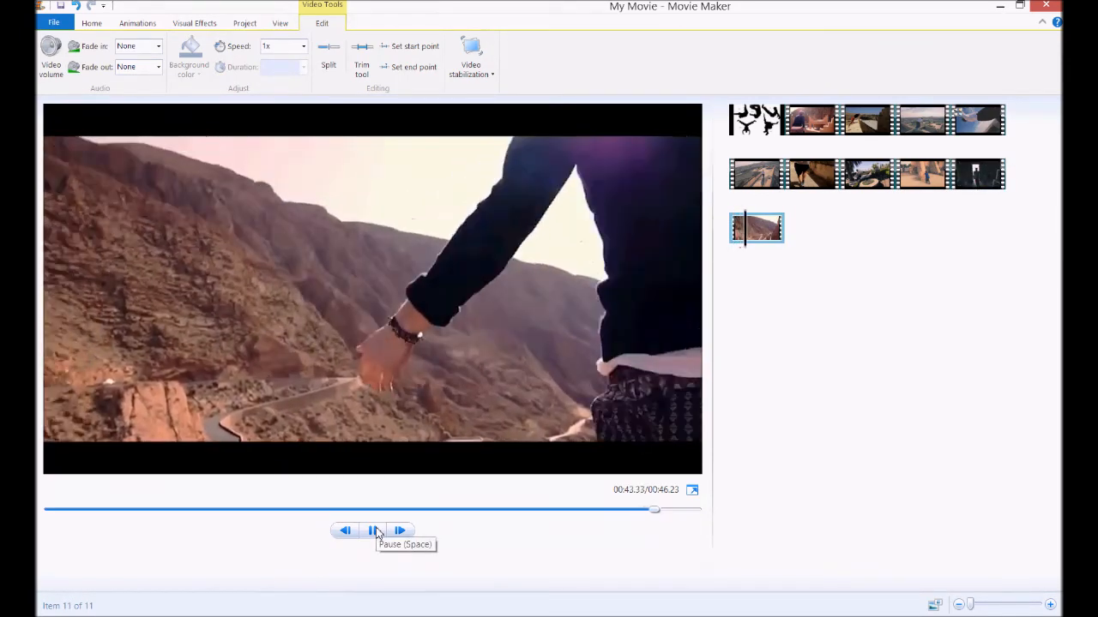
click(374, 531)
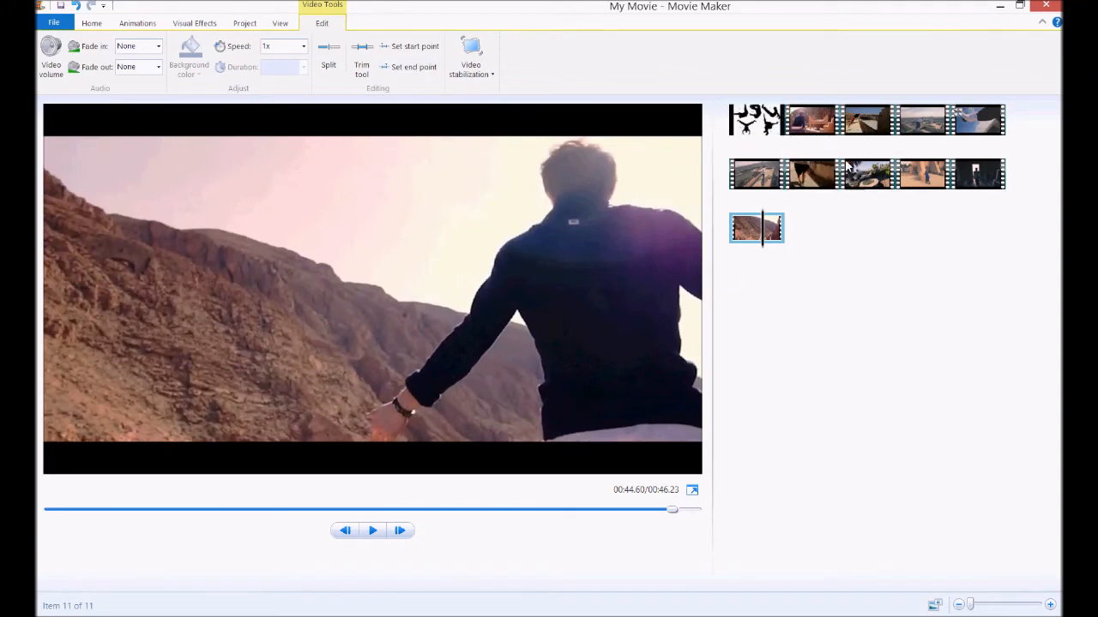
Set the duration of the opening parkour silhouettes picture to 3.00 seconds.
click(766, 127)
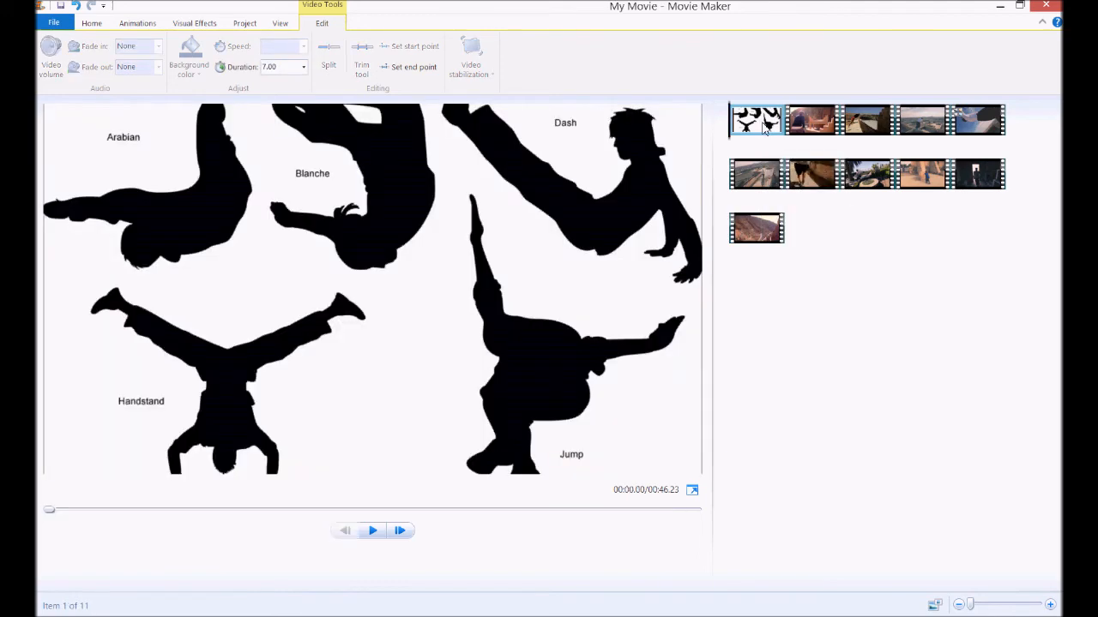
click(304, 69)
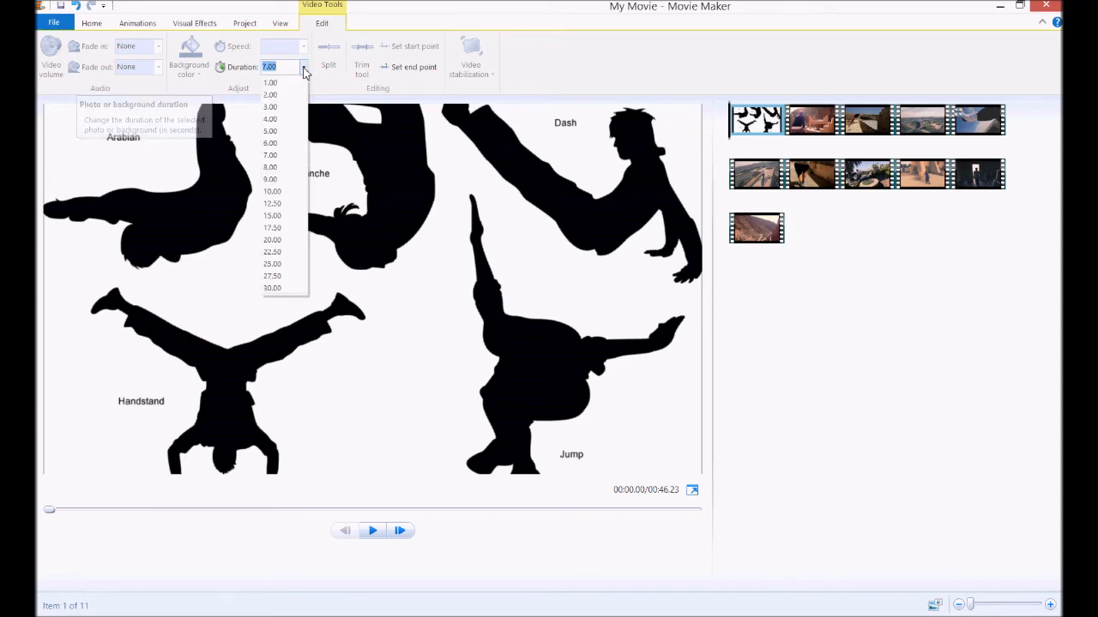
click(271, 107)
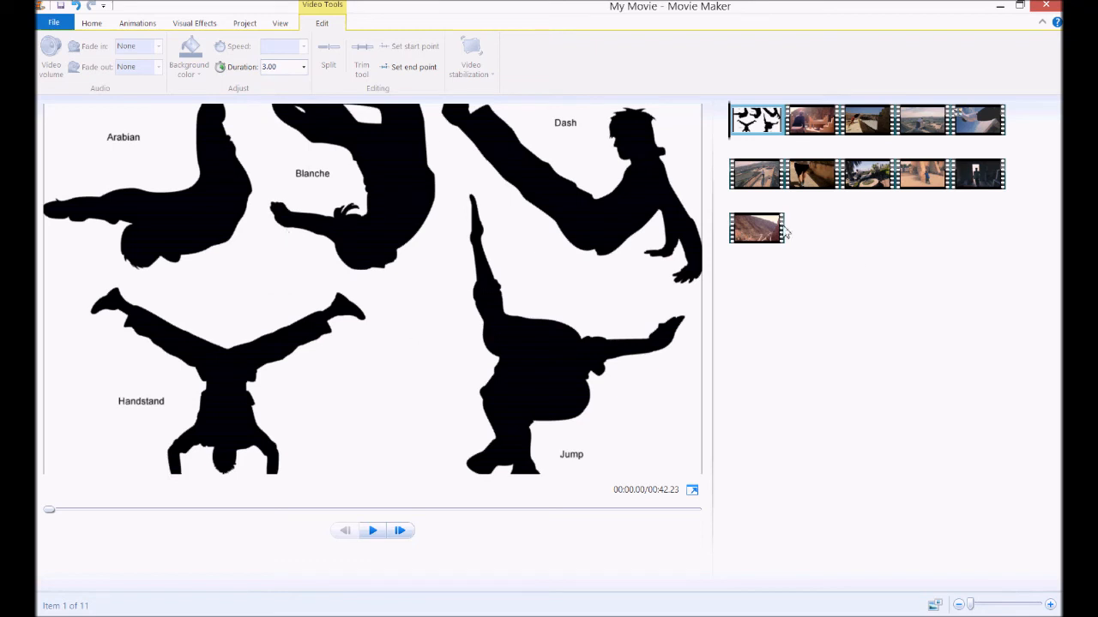
Save the project as lesson1 in the MovieMaker folder on the Desktop.
mouse_move(774, 124)
click(53, 23)
click(106, 141)
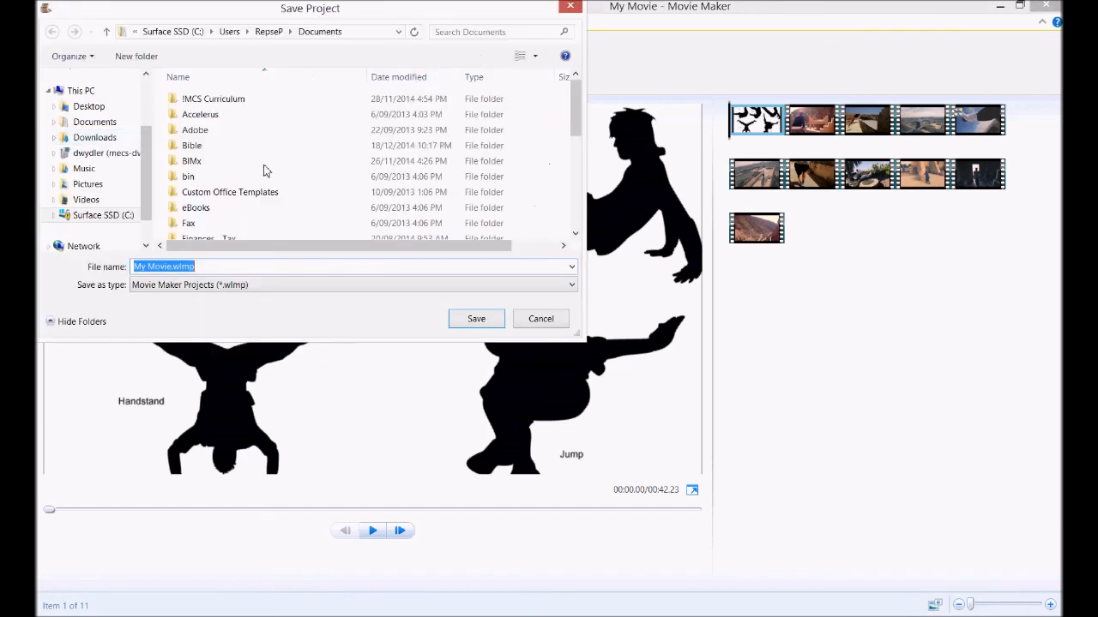
click(90, 106)
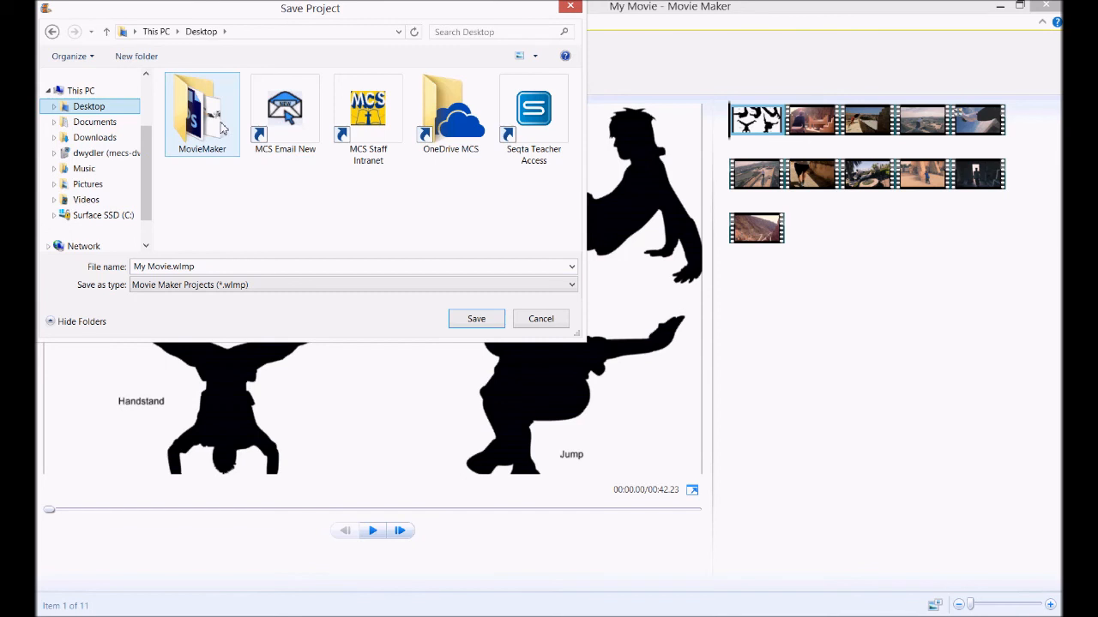
double_click(220, 127)
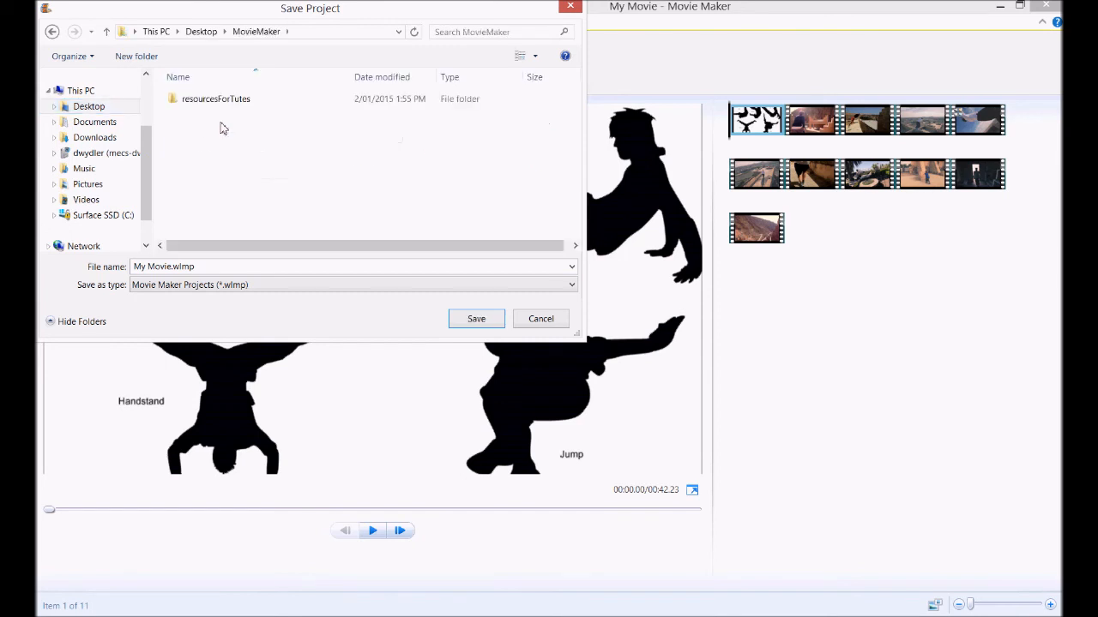
click(205, 265)
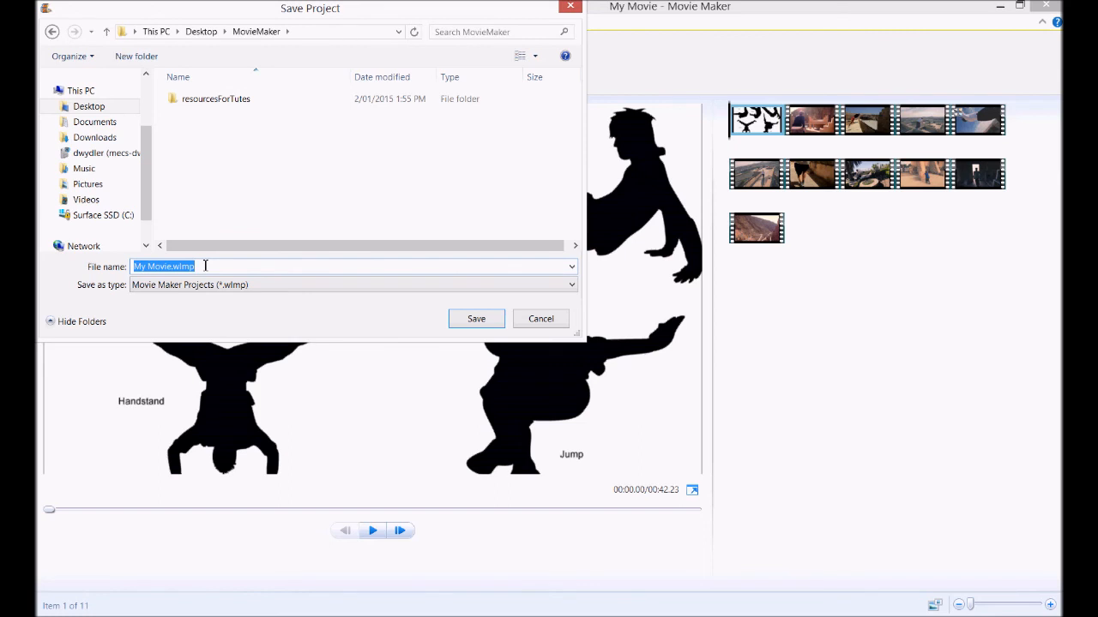
text(lesson1)
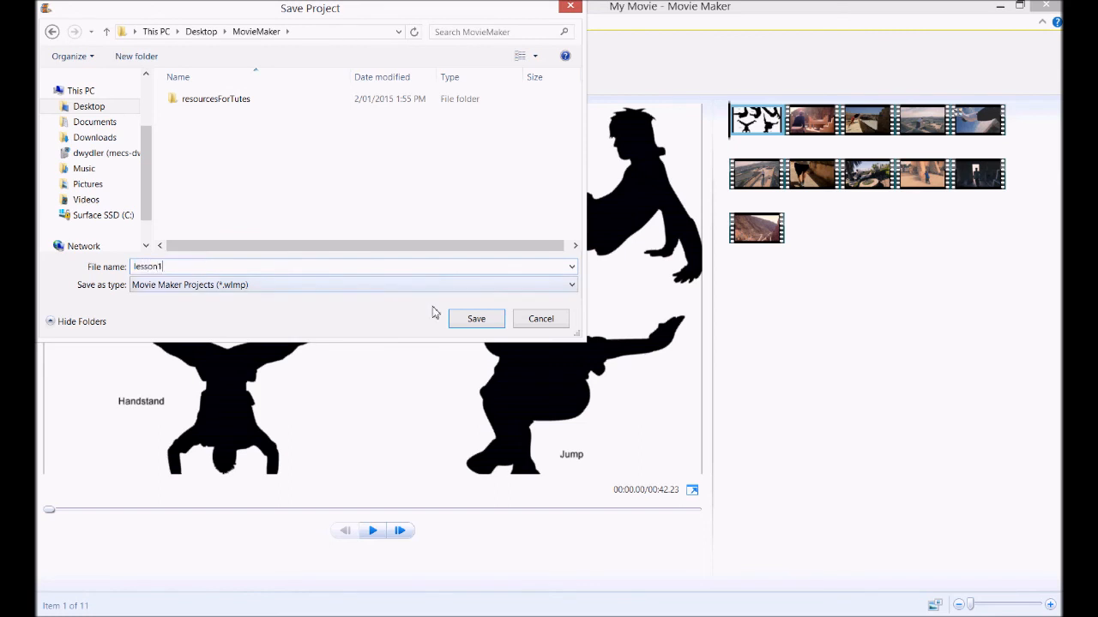
click(470, 323)
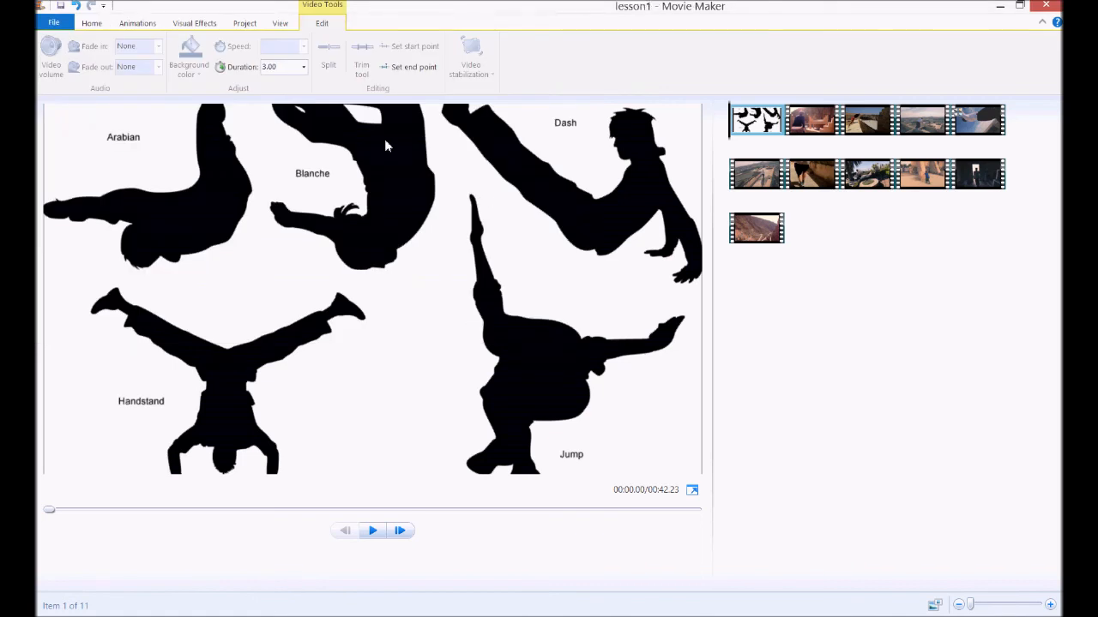